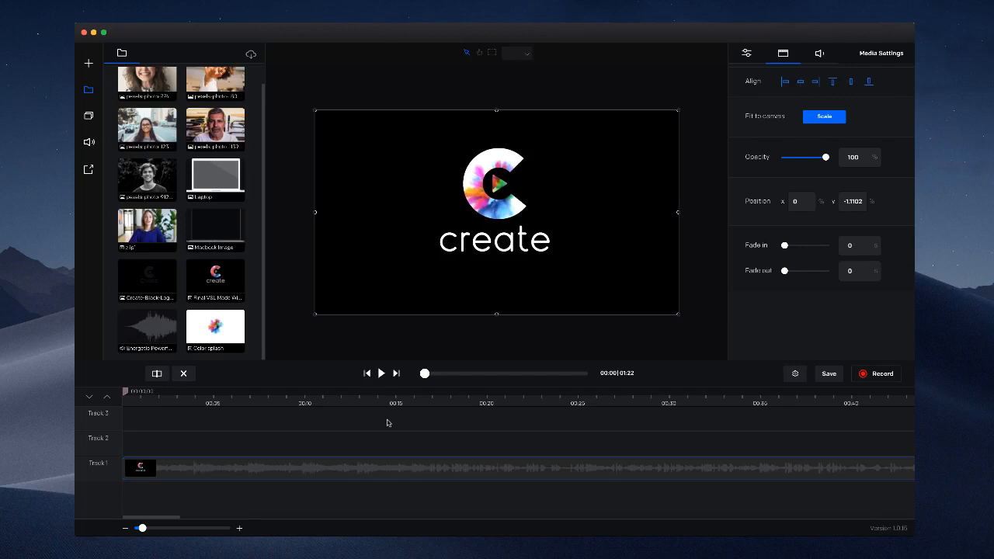
Play the finished video and scrub ahead to the "Sales videos" scene
left_click(381, 373)
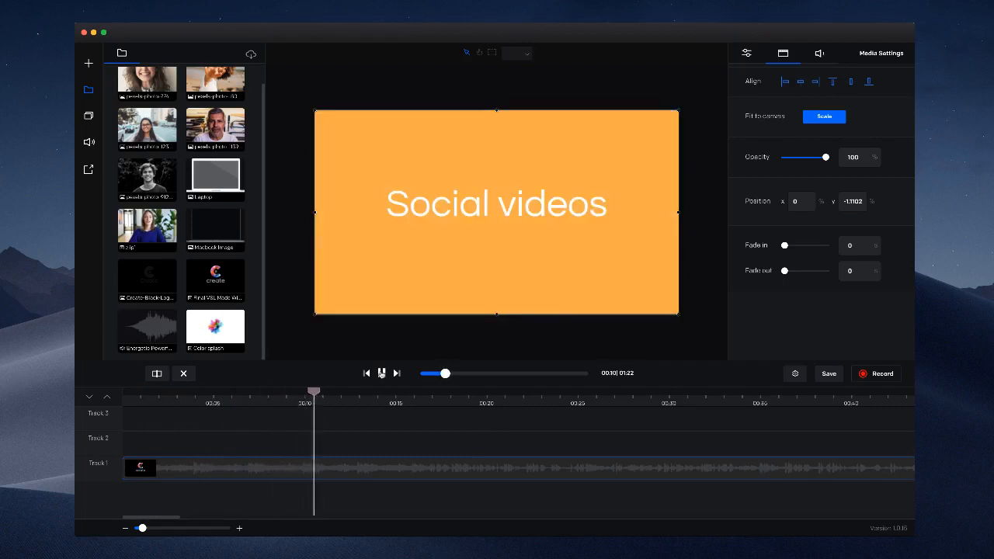
left_click(381, 373)
left_click_drag(315, 386, 347, 391)
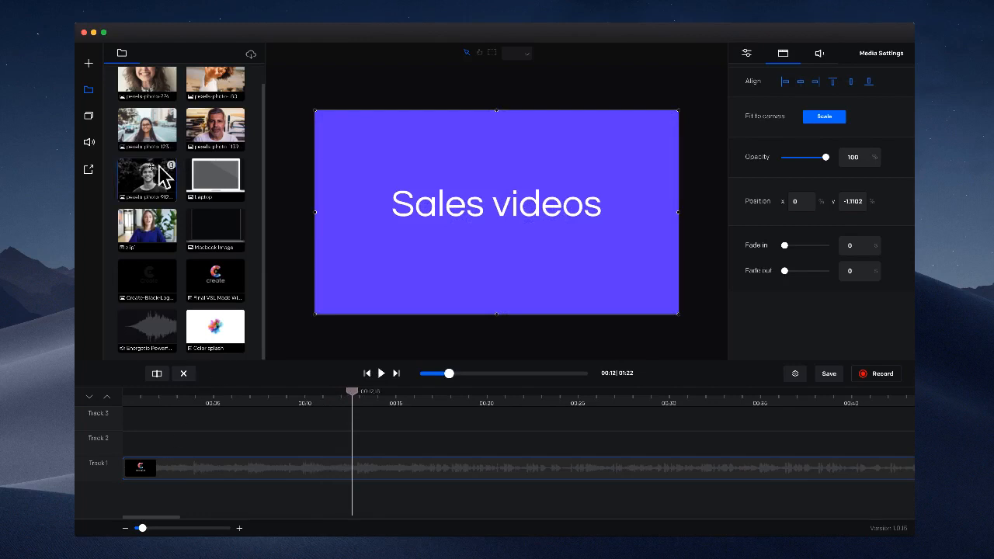
Browse the Pop tracks in the music library and switch the genre filter to Rock
left_click(89, 142)
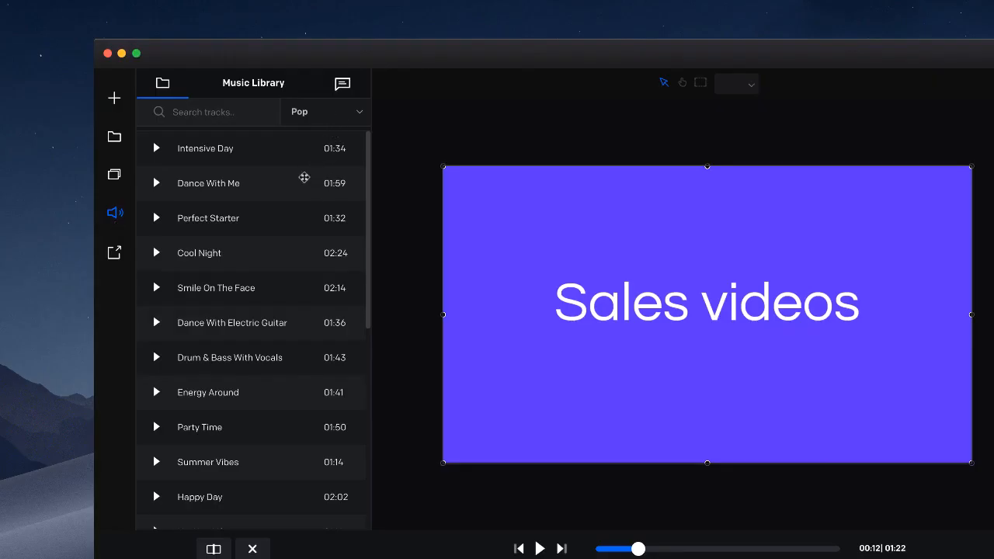
scroll(234, 348, "down", 1)
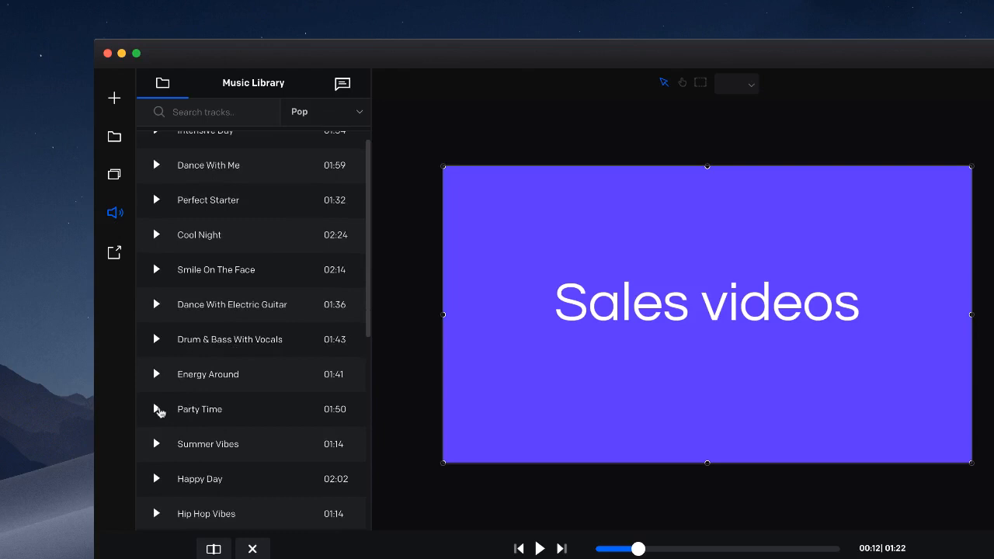
left_click(354, 114)
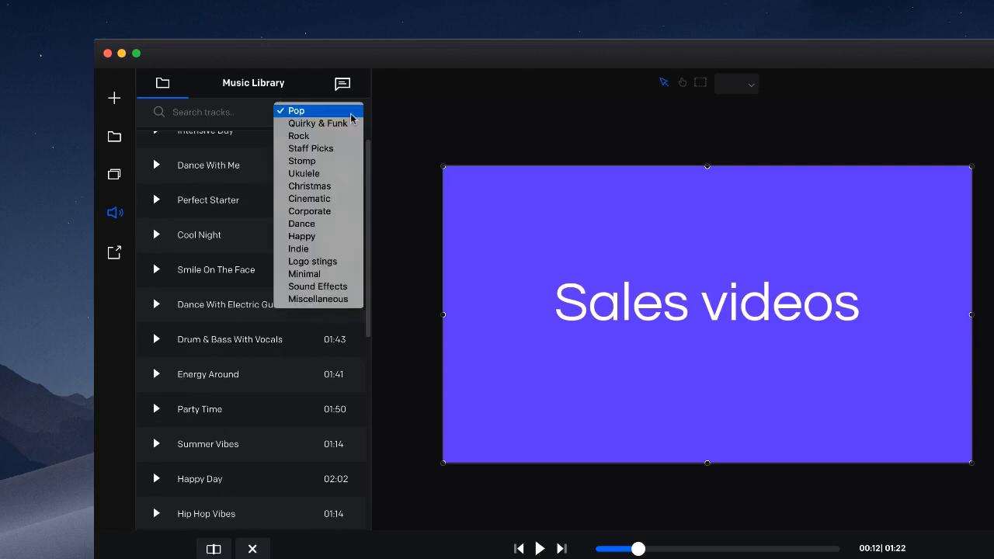
left_click(306, 135)
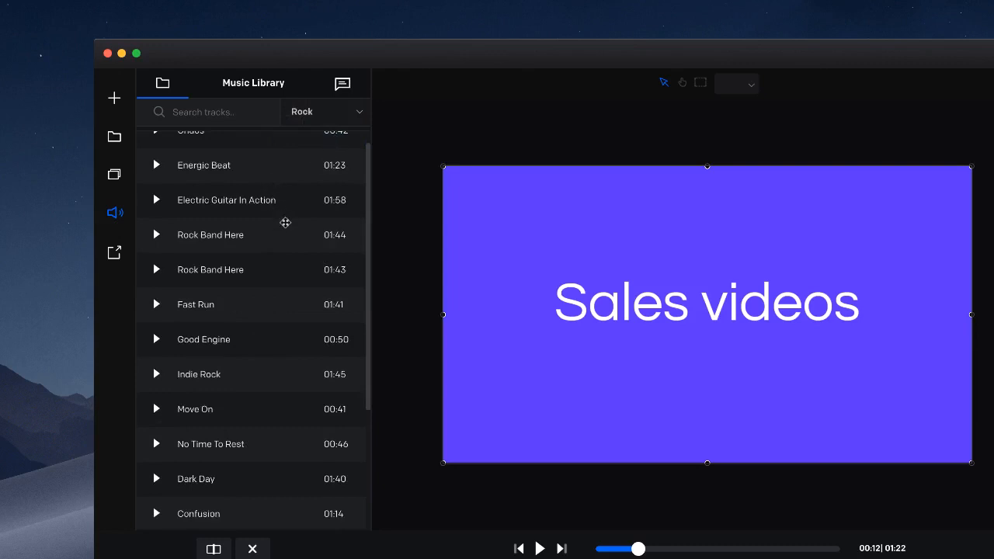
scroll(268, 296, "down", 3)
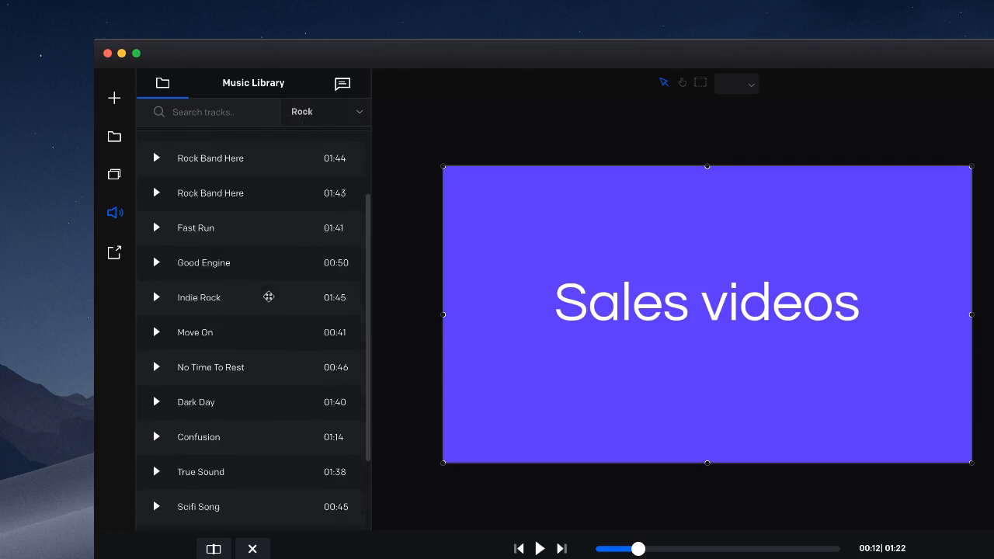
Preview the Rock tracks Fast Run, Move On, Dark Day and No Time To Rest
left_click(154, 264)
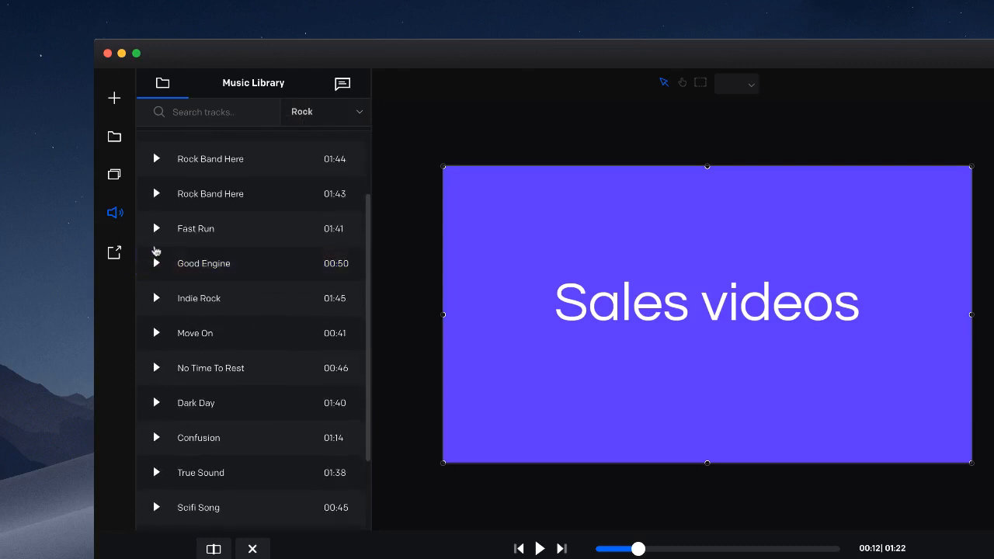
left_click(159, 231)
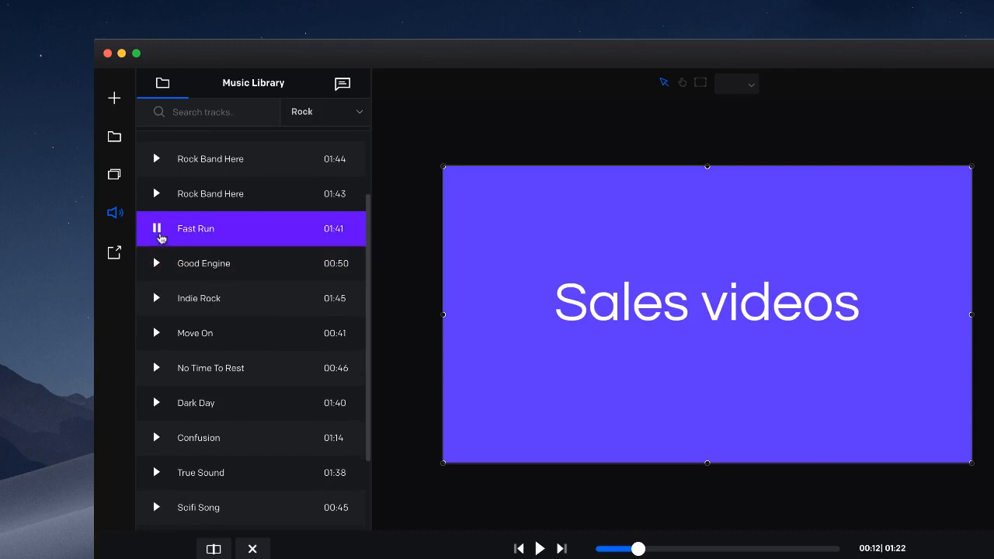
left_click(158, 233)
left_click(156, 334)
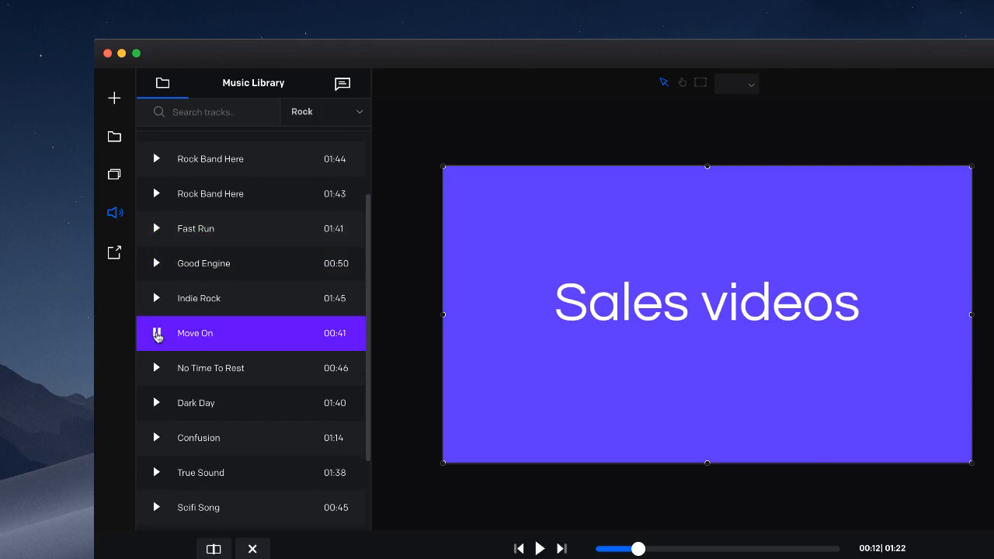
left_click(156, 334)
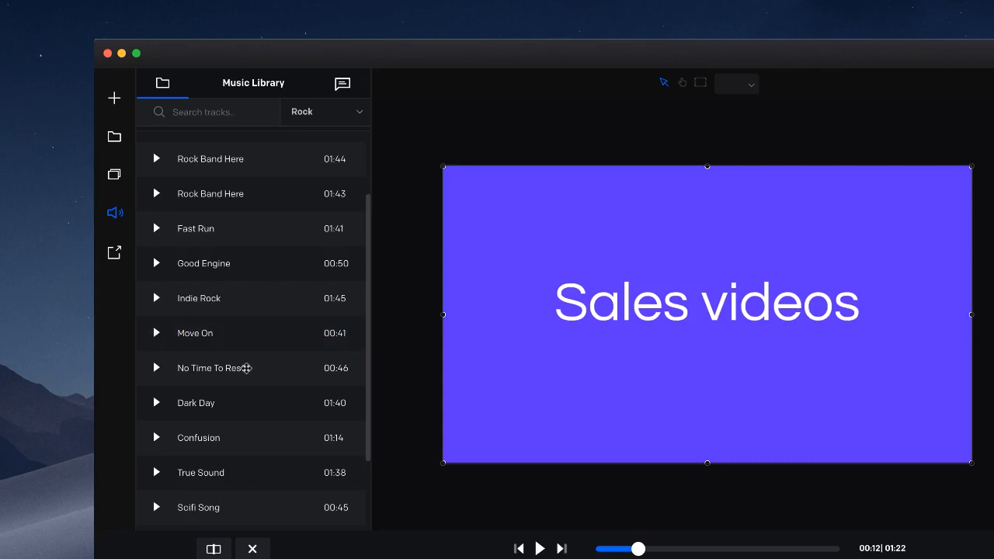
left_click(155, 402)
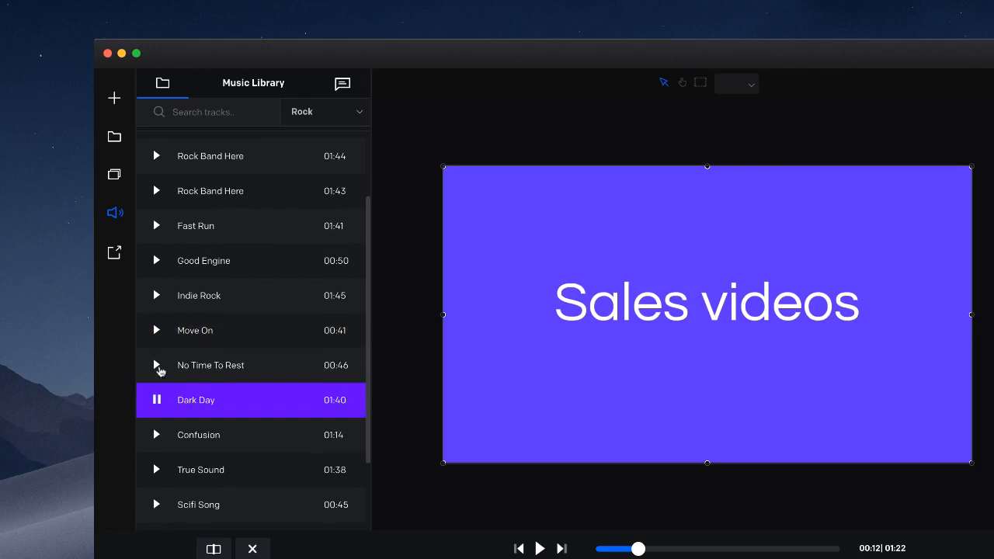
left_click(157, 367)
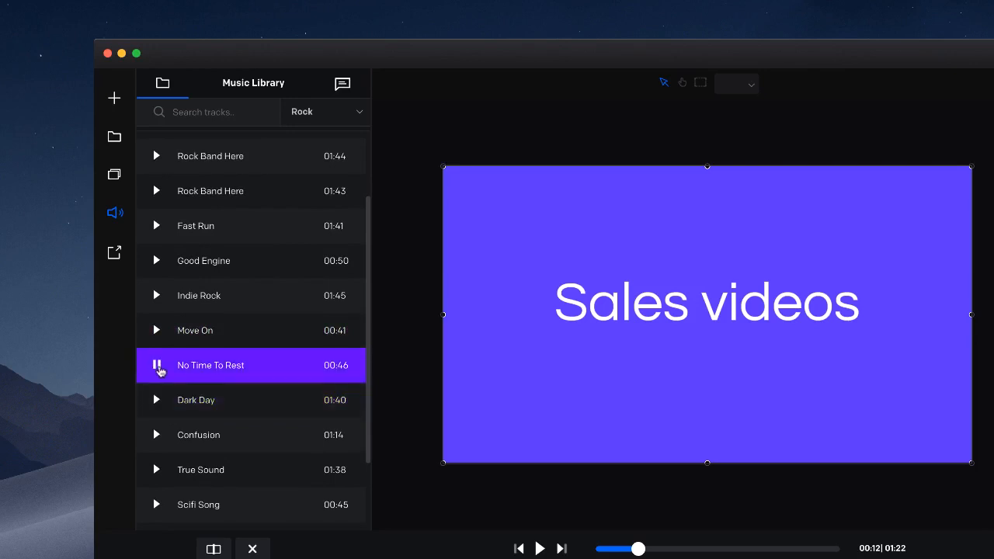
left_click(157, 367)
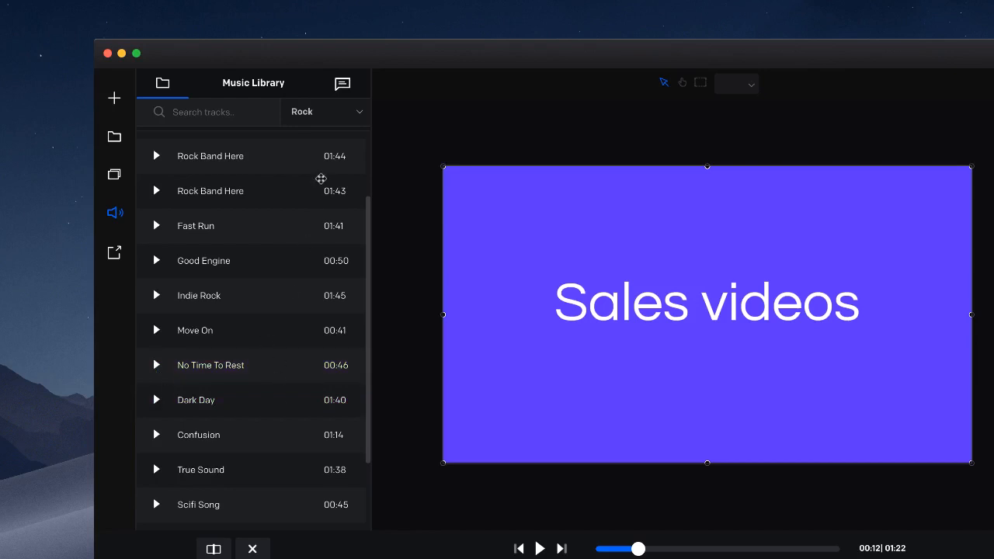
Filter the music library by Stomp and preview the tracks Claps Party and Heavy Storm
left_click(302, 111)
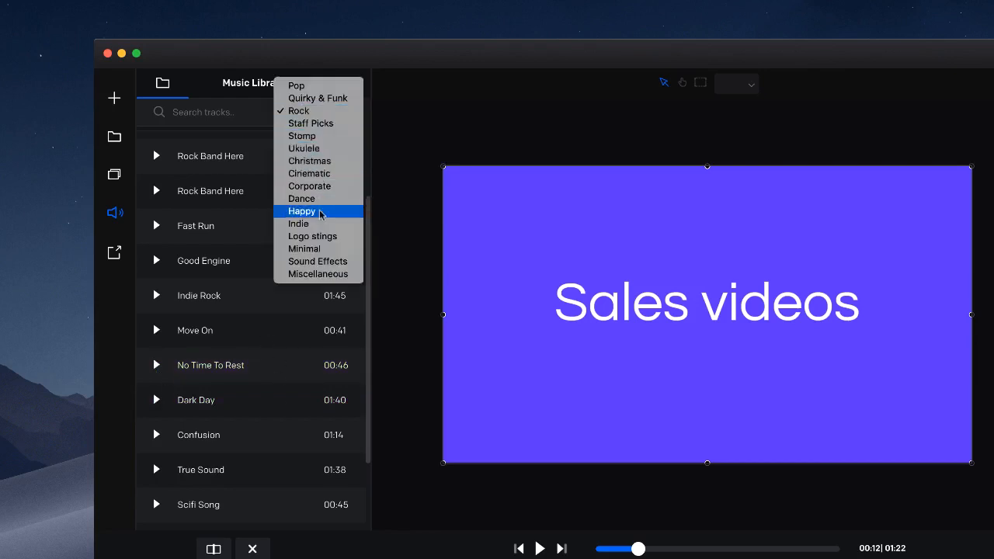
left_click(302, 136)
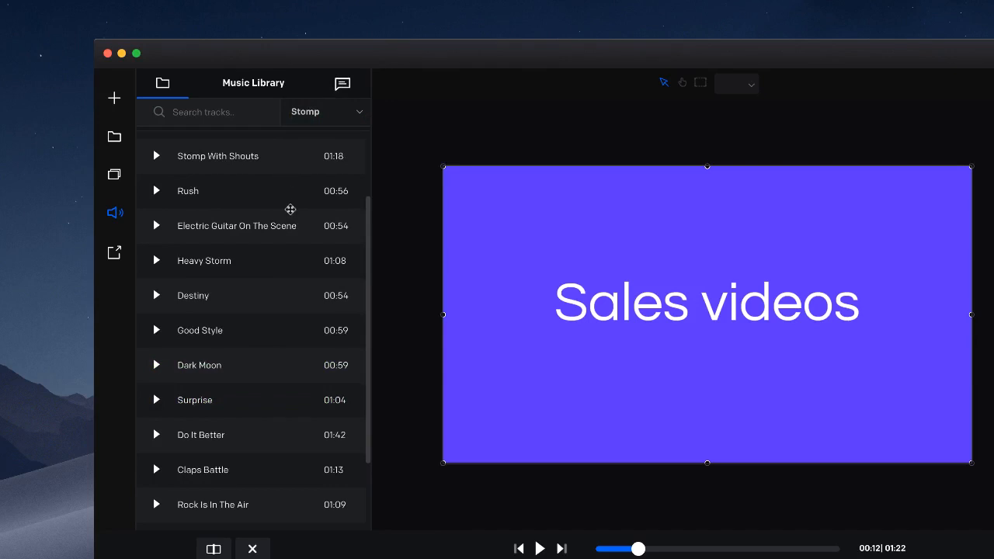
scroll(288, 208, "up", 3)
left_click(154, 183)
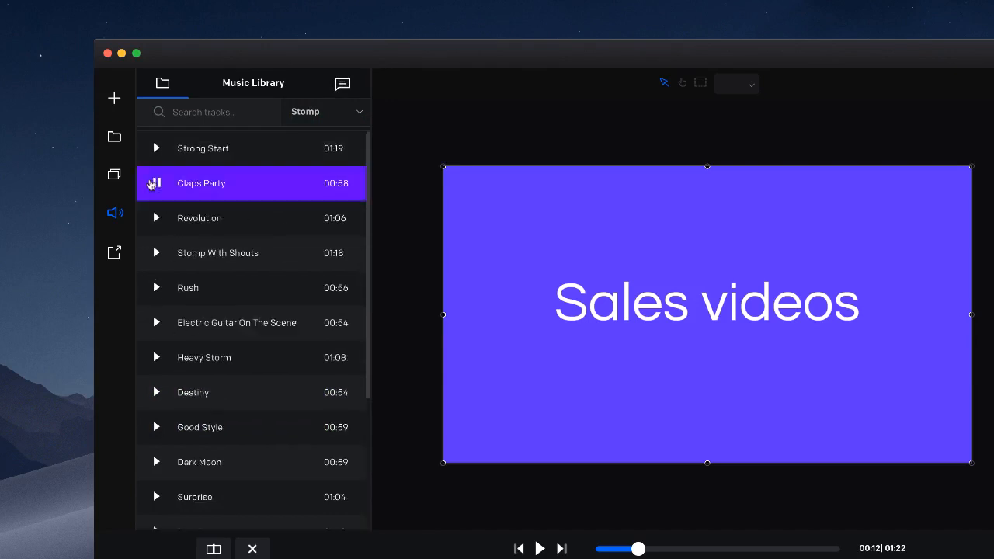
left_click(153, 183)
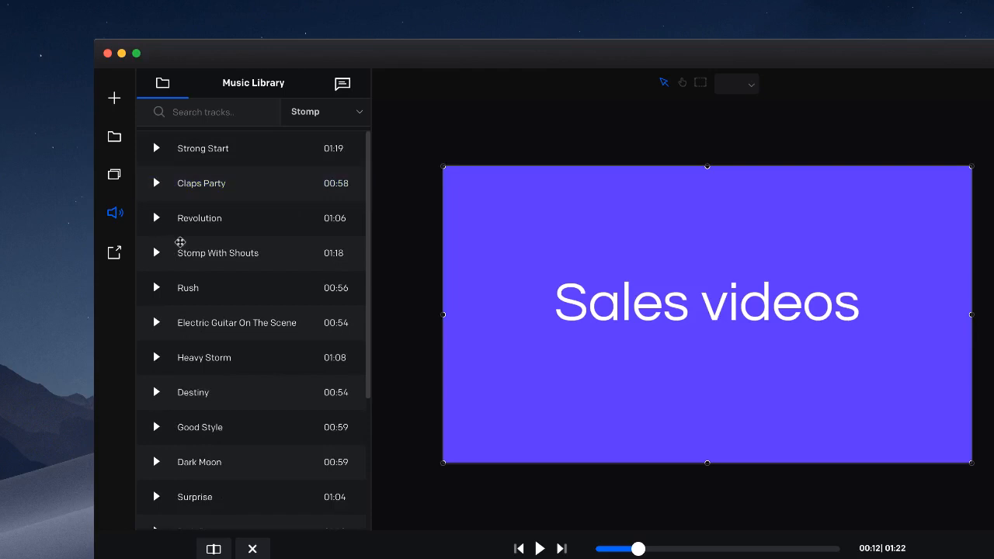
scroll(177, 245, "down", 5)
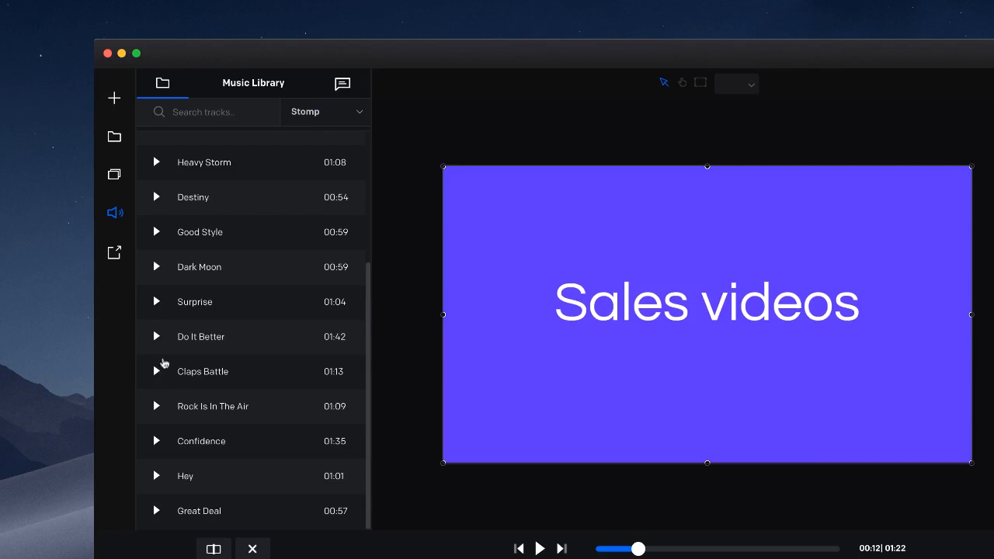
scroll(166, 352, "up", 5)
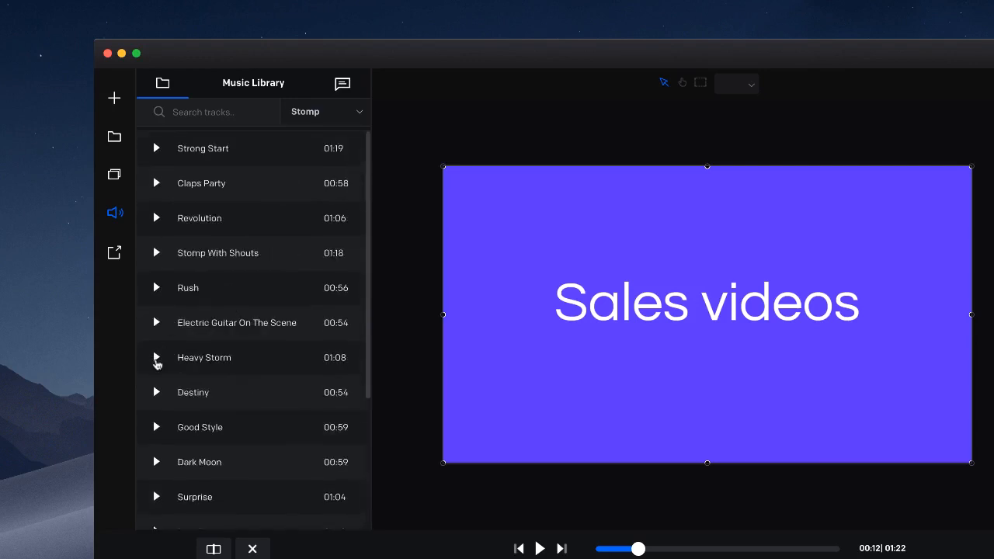
left_click(156, 358)
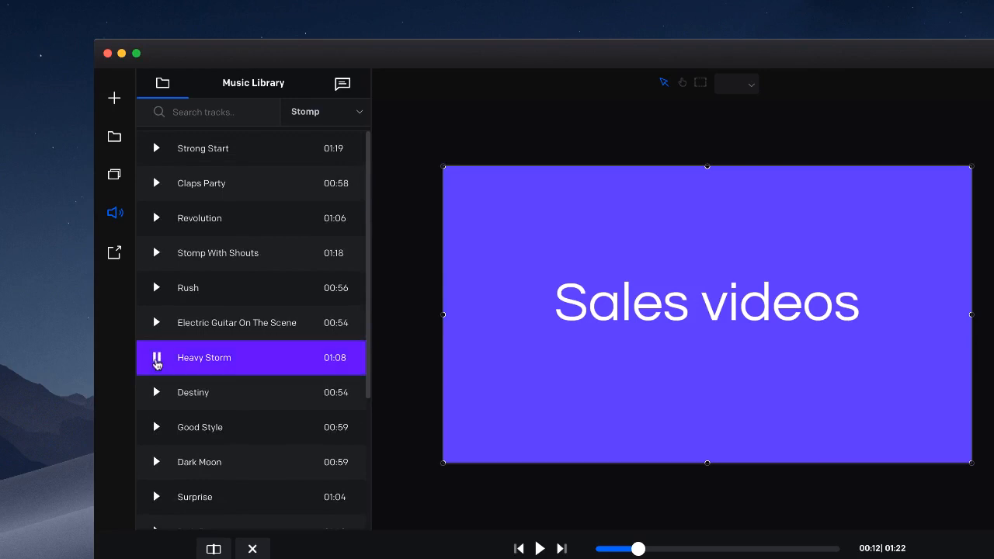
left_click(156, 358)
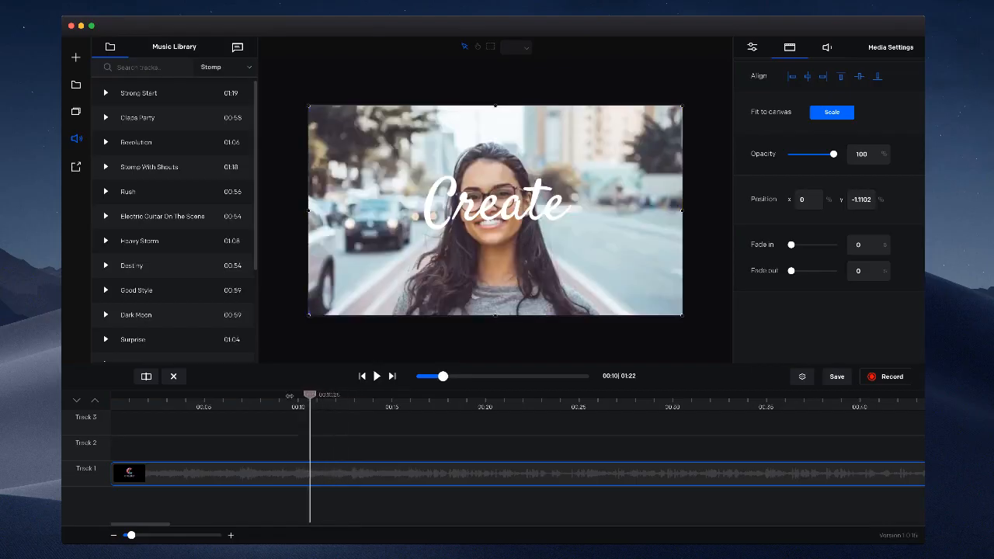
Delete the finished video from Track 1 and place the Energetic audio file from the project media at the start of that track
left_click_drag(196, 396, 110, 400)
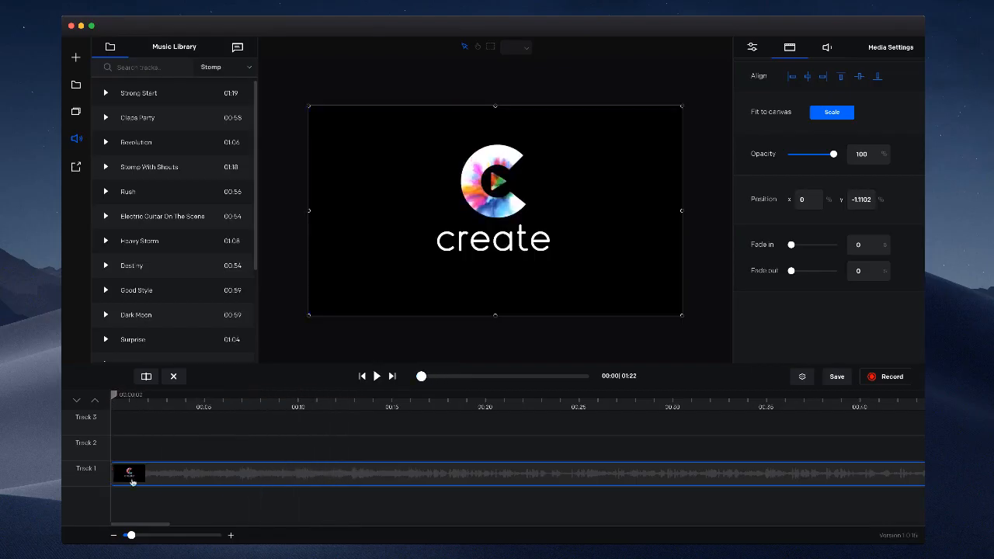
left_click(94, 478)
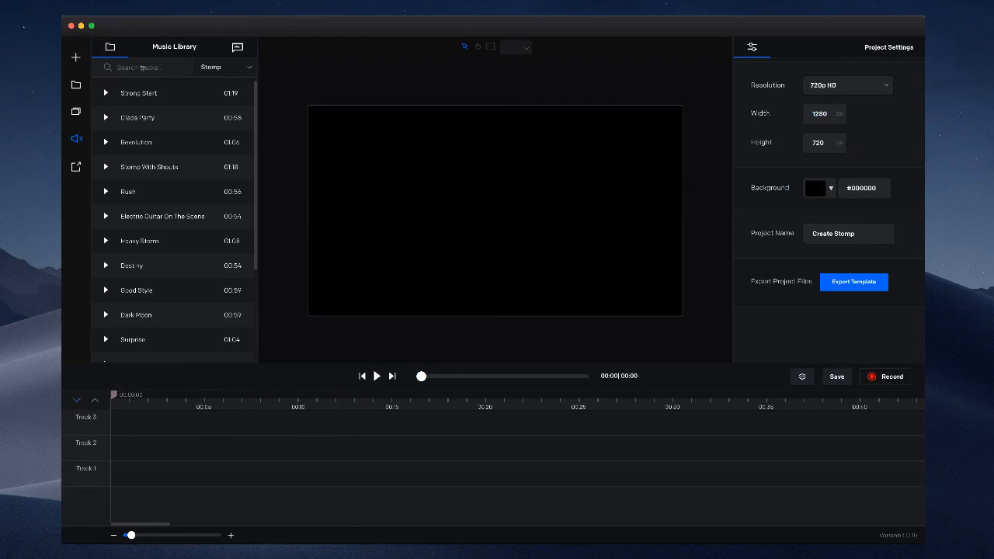
left_click(76, 85)
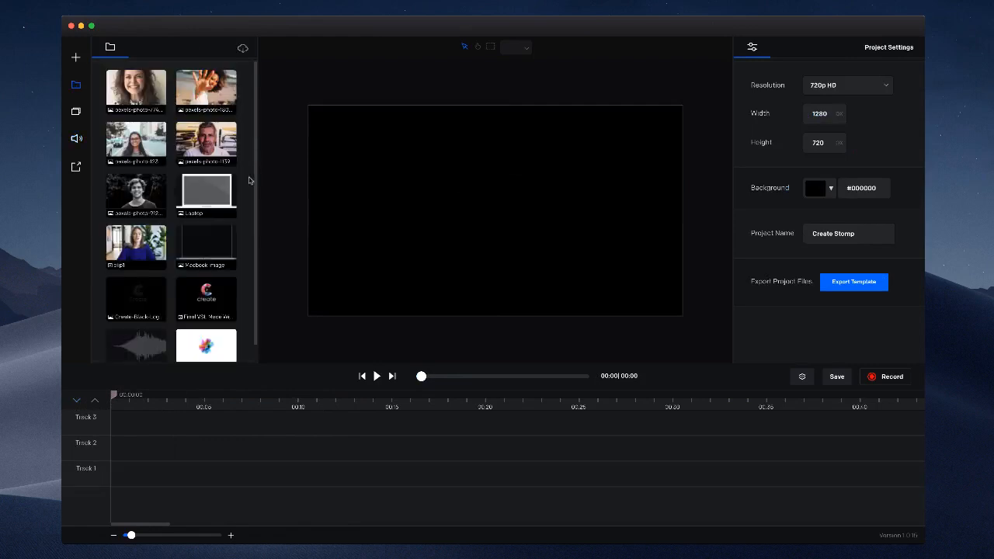
scroll(208, 293, "down", 1)
left_click_drag(132, 335, 146, 482)
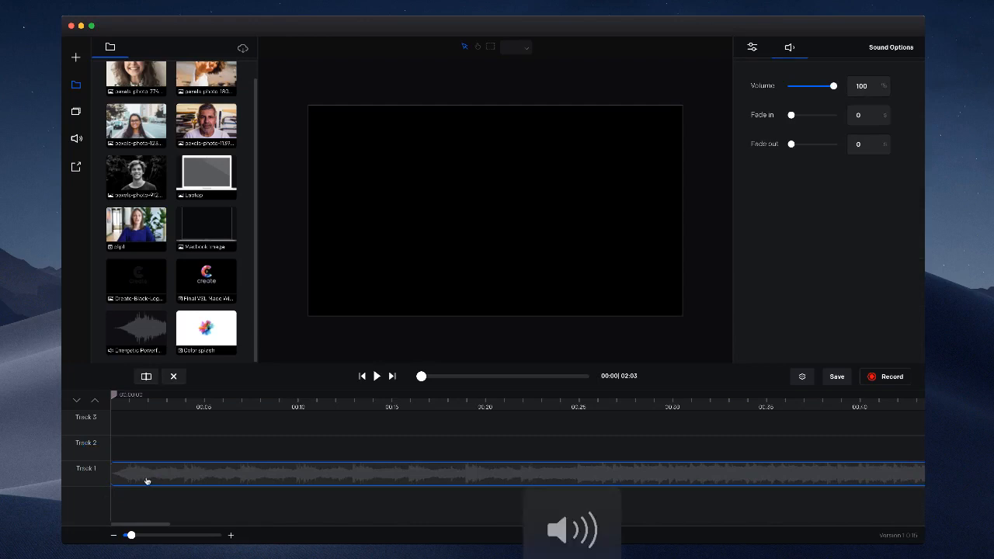
Play the start of the audio clip at a larger timeline scale and place the playhead just past 3 seconds
left_click_drag(131, 535, 146, 535)
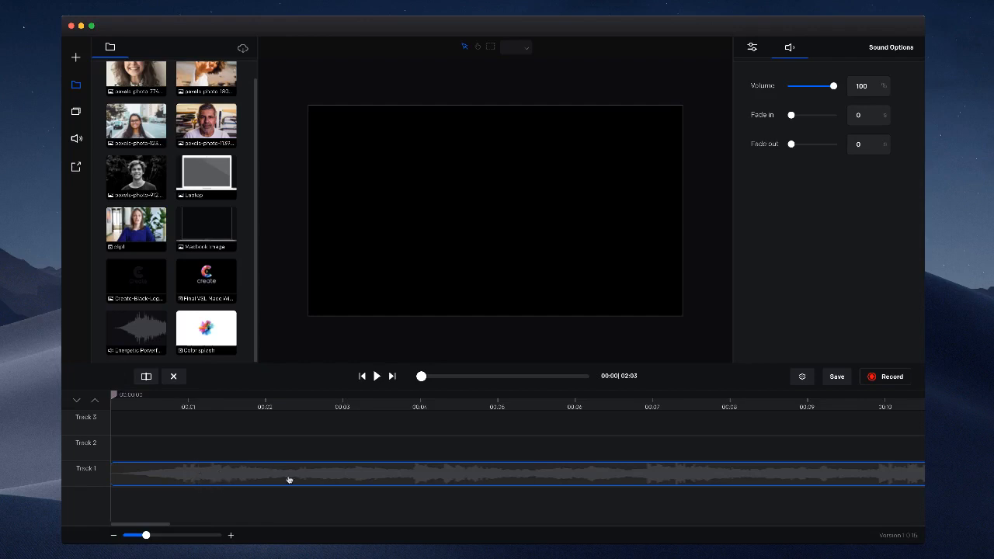
key("XF86AudioLowerVolume")
left_click(375, 377)
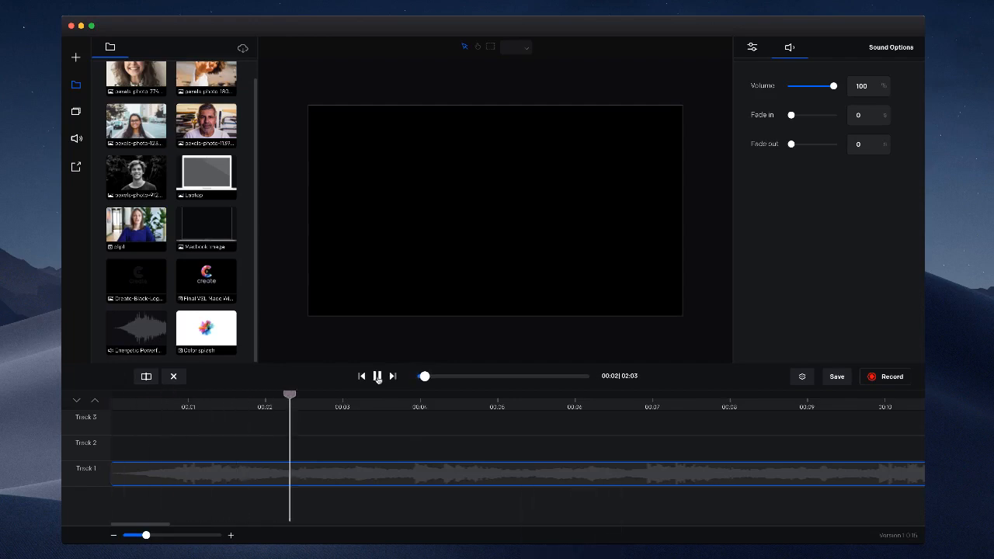
left_click(376, 377)
left_click(366, 408)
left_click_drag(366, 396, 354, 395)
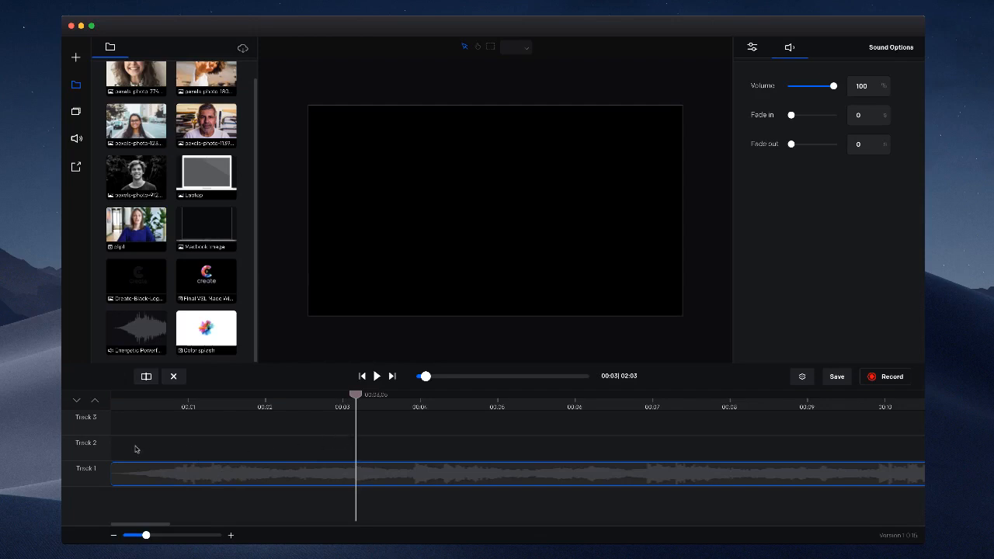
Add a fourth track, move the audio clip up to Track 4 and return the playhead to the start
left_click(77, 400)
left_click_drag(144, 479, 143, 424)
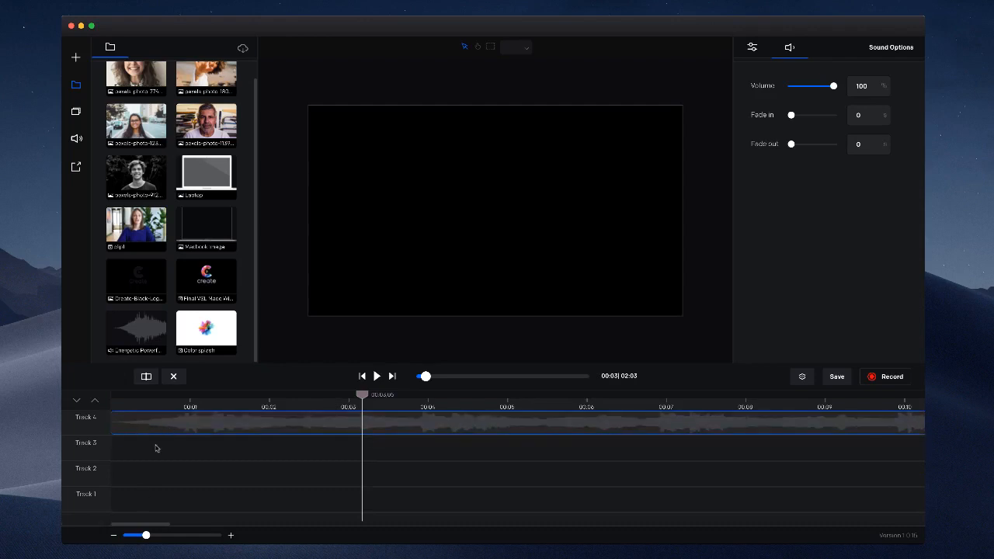
left_click_drag(362, 395, 105, 396)
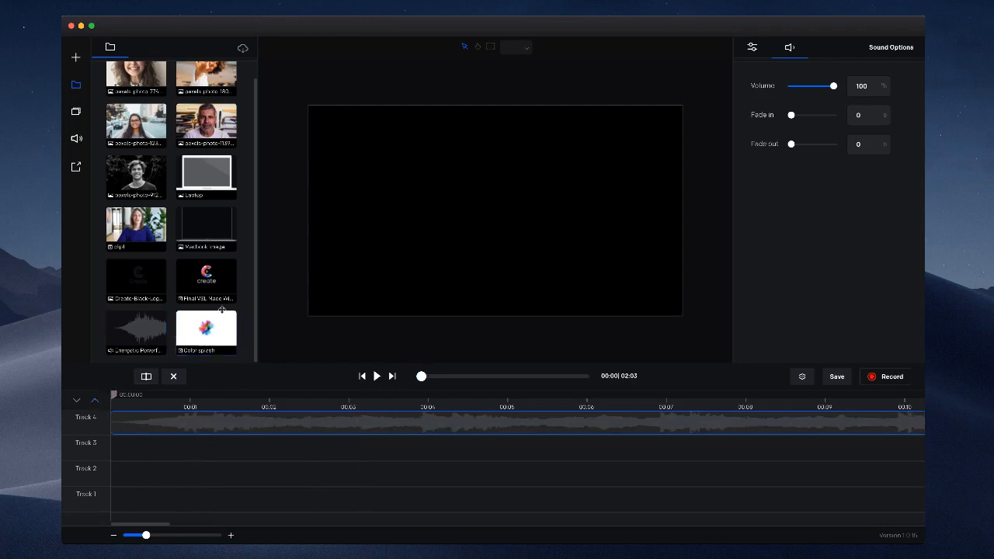
Place the Color splash video at the start of Track 1 and scale it to fit the canvas
left_click_drag(219, 346, 151, 506)
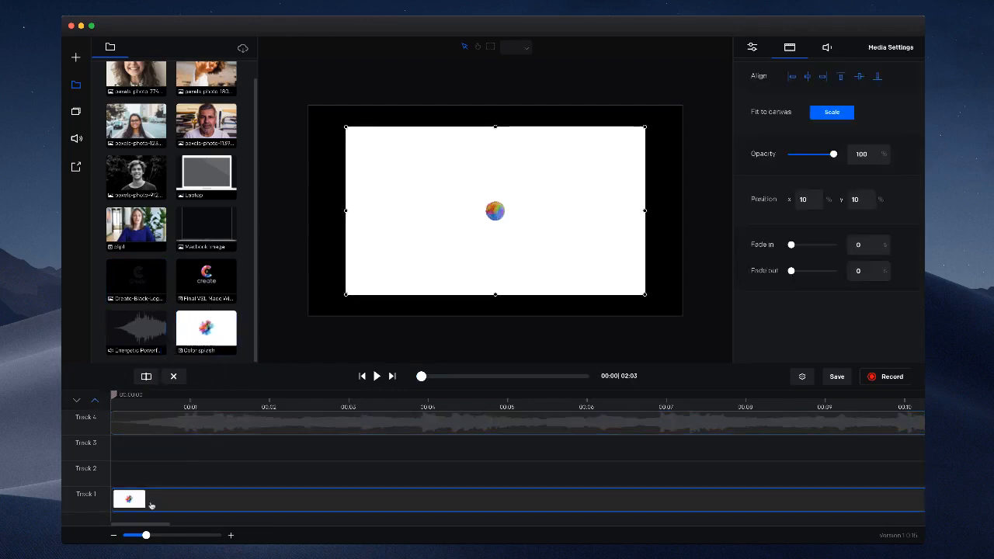
left_click(841, 114)
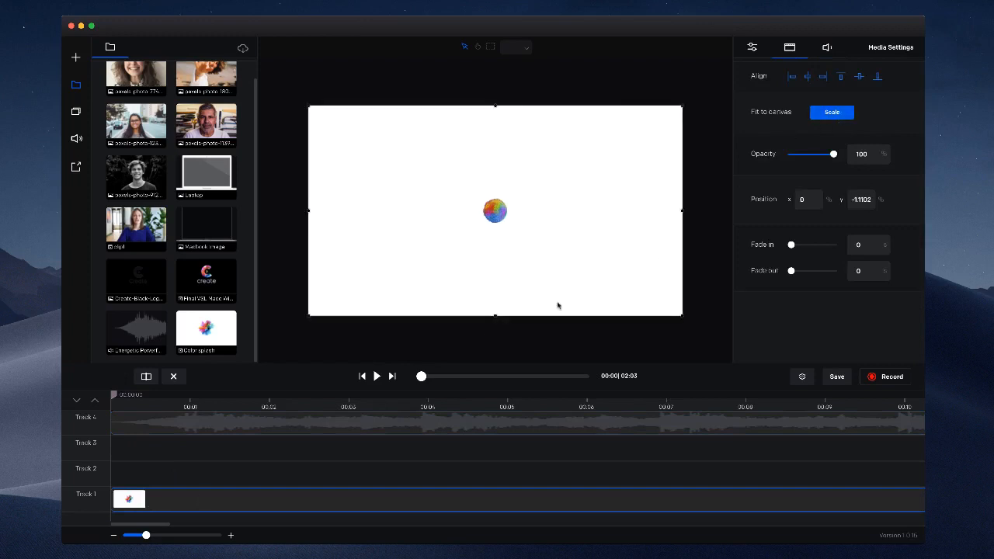
left_click_drag(136, 499, 177, 499)
left_click_drag(146, 499, 146, 499)
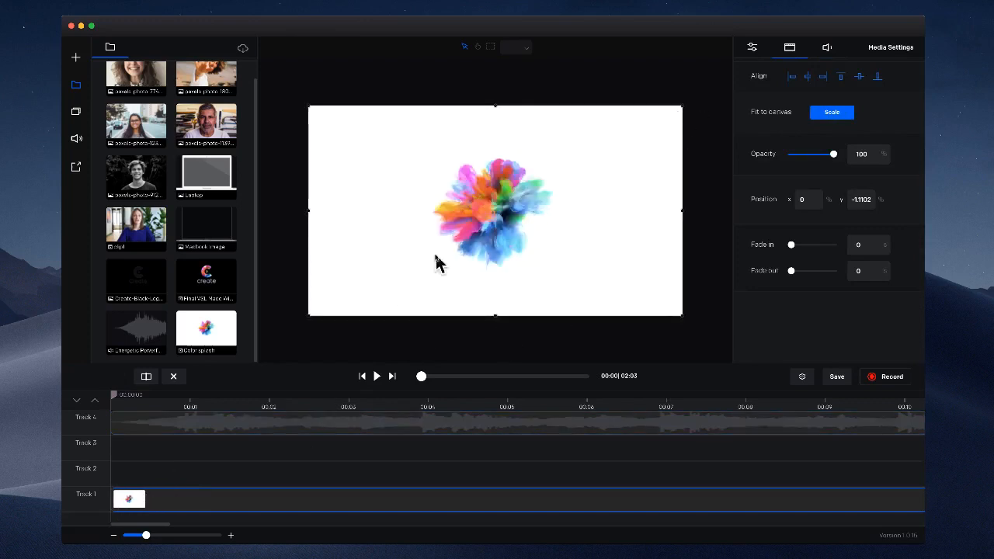
Place the Create-Black-Logo mask at the start of Track 2 and enlarge it to cover the whole canvas
left_click_drag(136, 285, 181, 478)
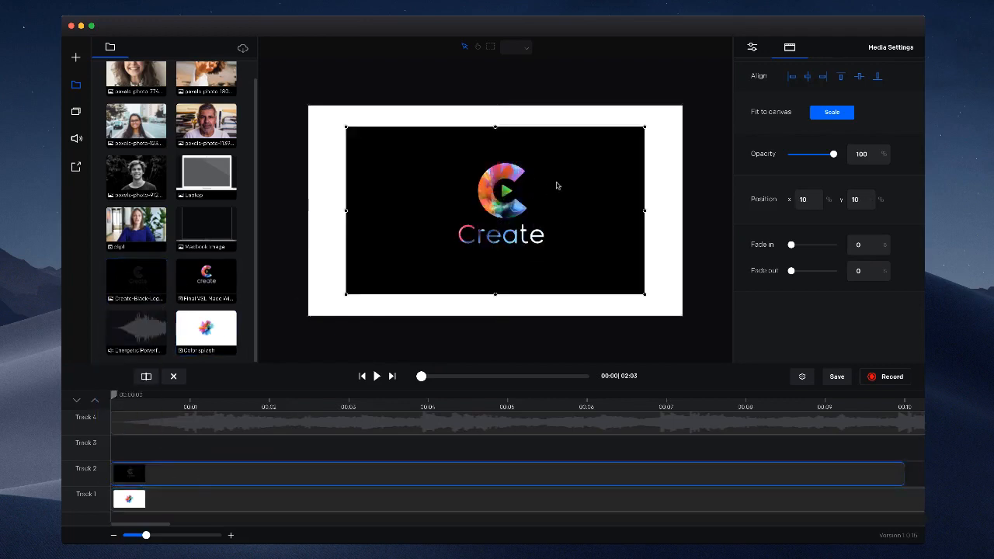
left_click(823, 112)
mouse_move(682, 316)
left_mouse_down()
mouse_move(697, 325)
mouse_move(672, 300)
left_mouse_up()
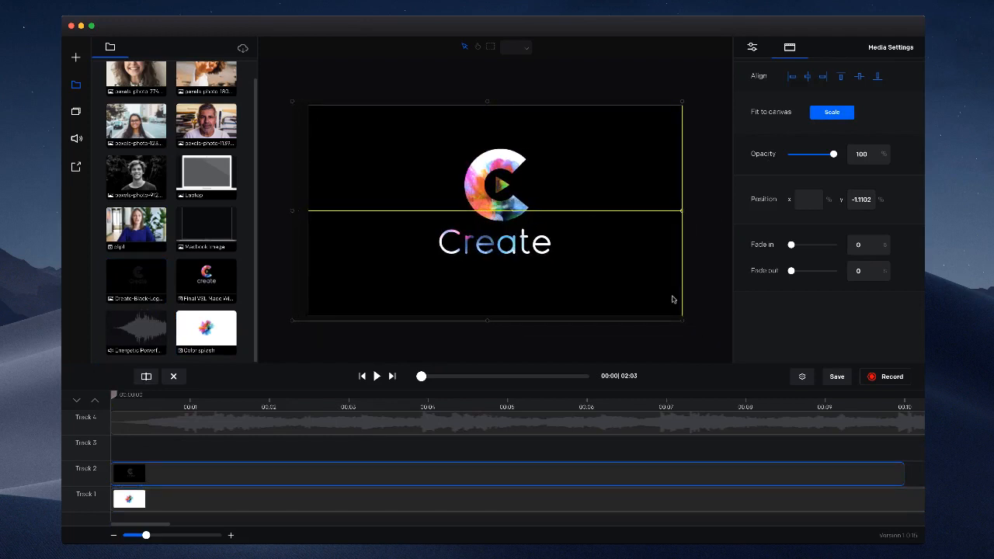
left_click_drag(673, 298, 672, 319)
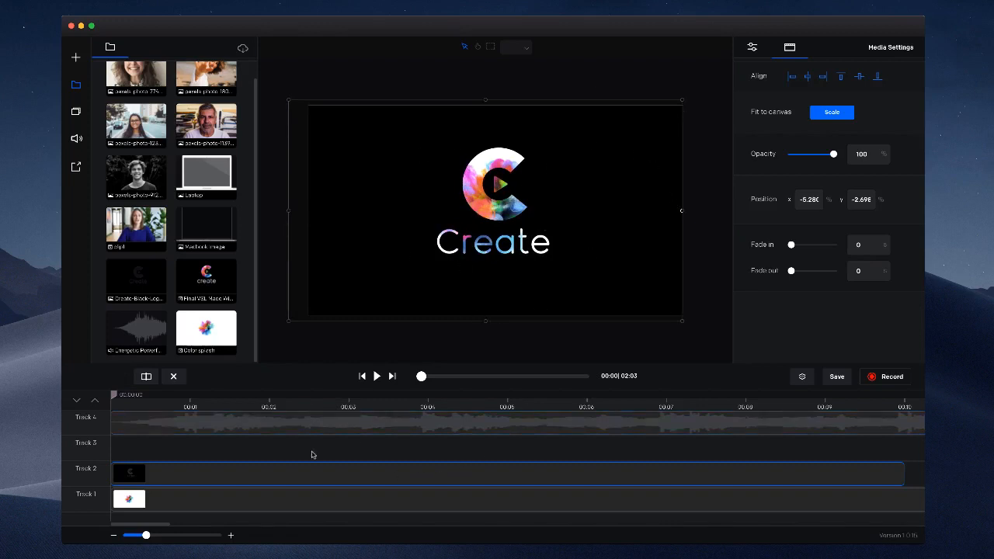
Split the logo mask and colour splash clips just past 3 seconds and delete both remaining portions after the cut
left_click(361, 400)
mouse_move(362, 397)
left_mouse_down()
mouse_move(377, 397)
mouse_move(361, 393)
left_mouse_up()
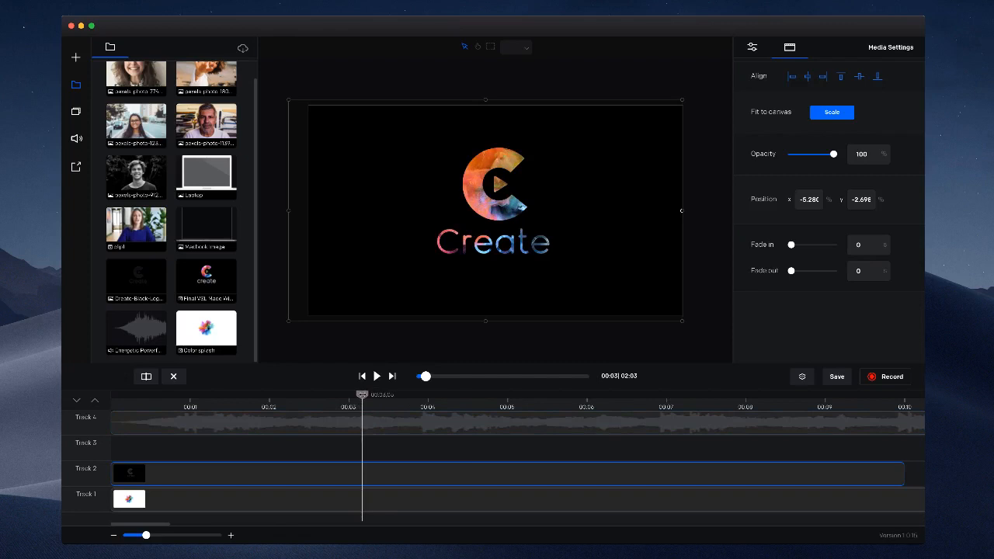
left_click(146, 375)
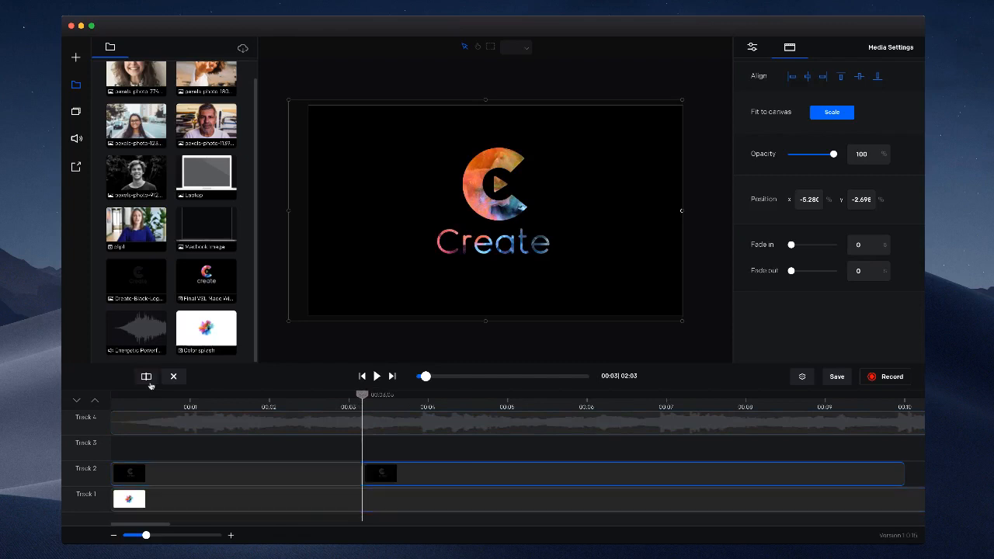
left_click(309, 500)
left_click(186, 380)
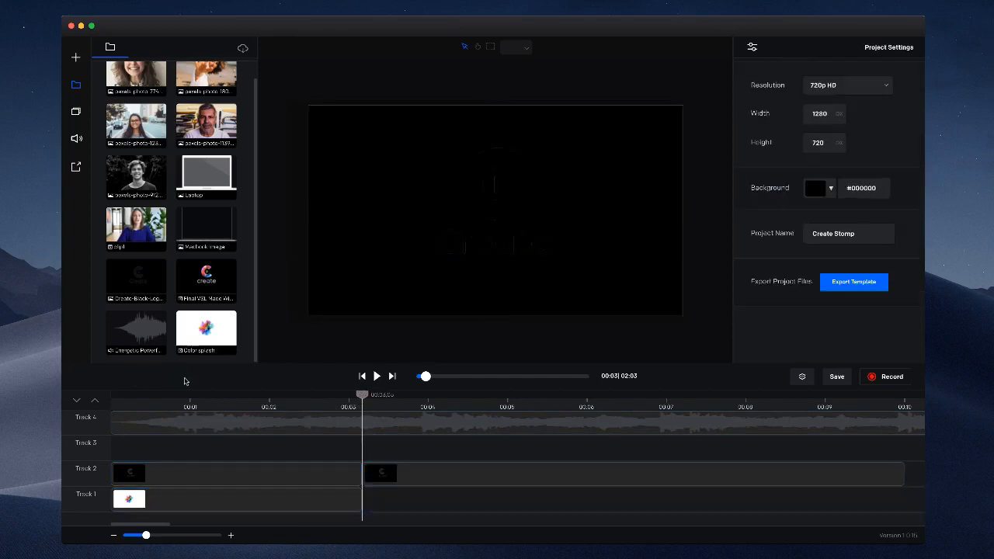
left_click(382, 474)
key("Delete")
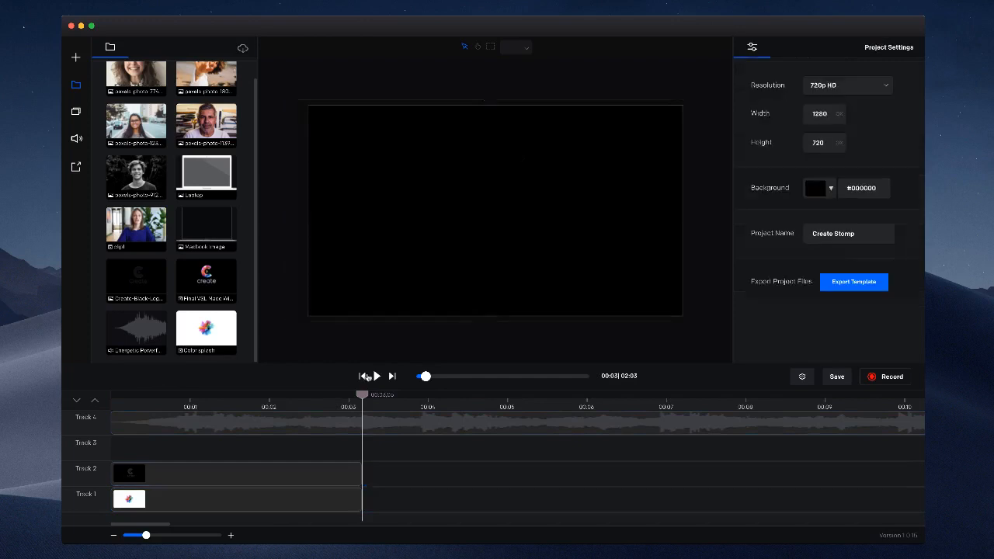
Play back the intro and adjust the end of the Track 2 logo mask to line up with the colour splash clip's end
left_click(376, 376)
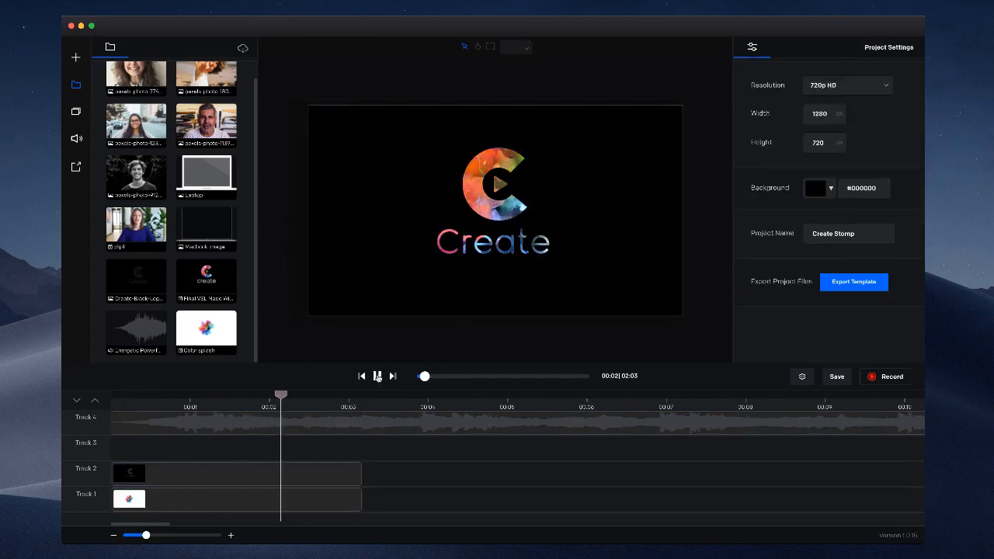
left_click(377, 375)
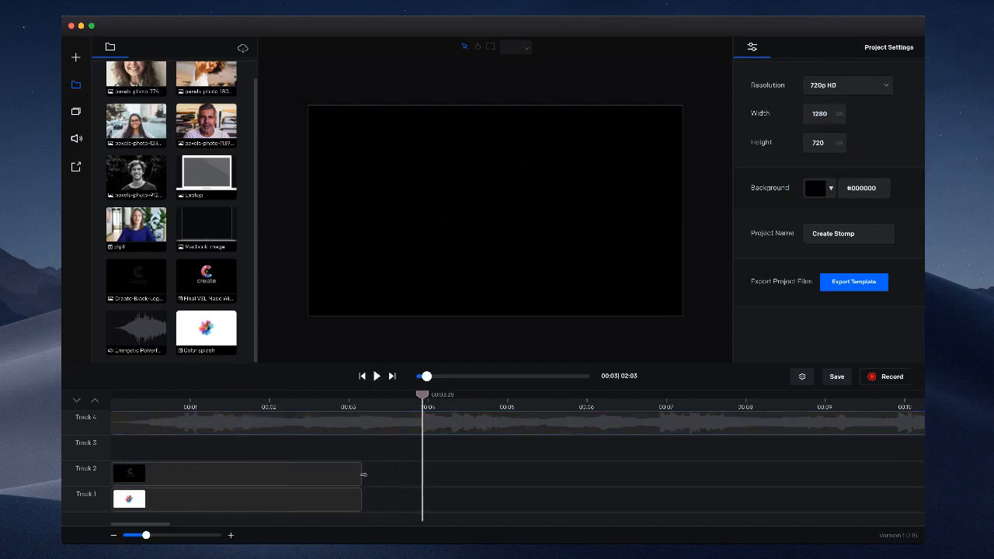
left_click_drag(363, 474, 364, 469)
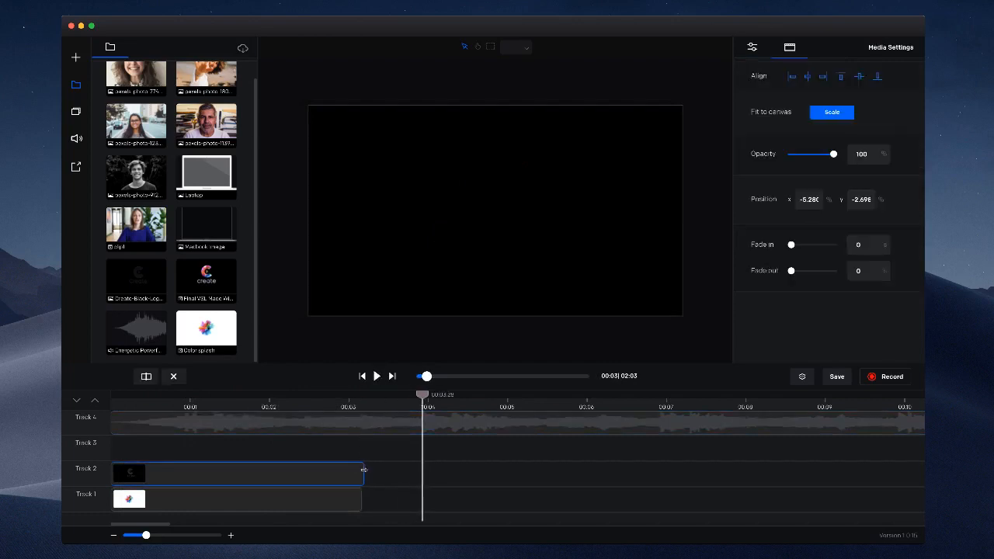
left_click(362, 401)
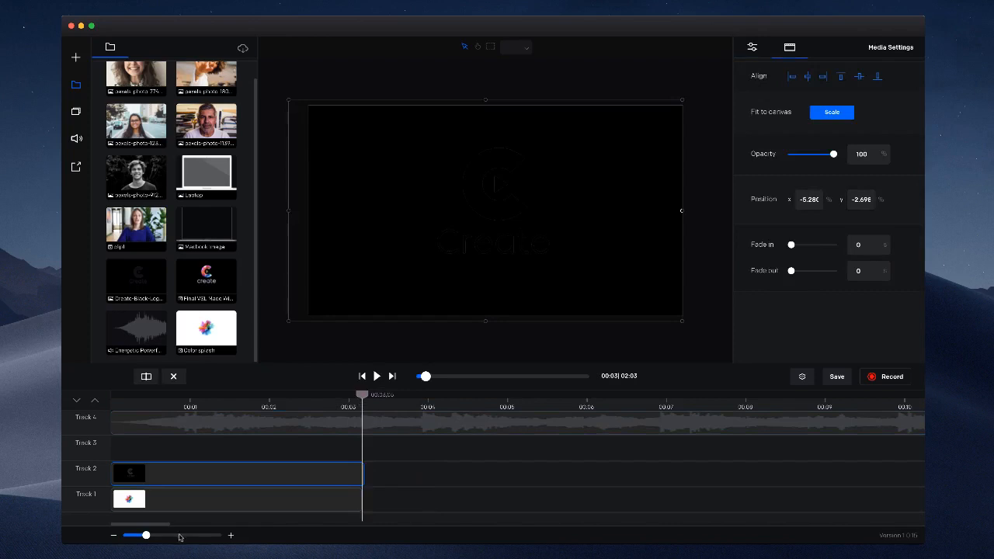
mouse_move(147, 535)
left_mouse_down()
mouse_move(179, 535)
mouse_move(162, 527)
left_mouse_up()
mouse_move(294, 396)
left_mouse_down()
mouse_move(277, 398)
mouse_move(290, 401)
left_mouse_up()
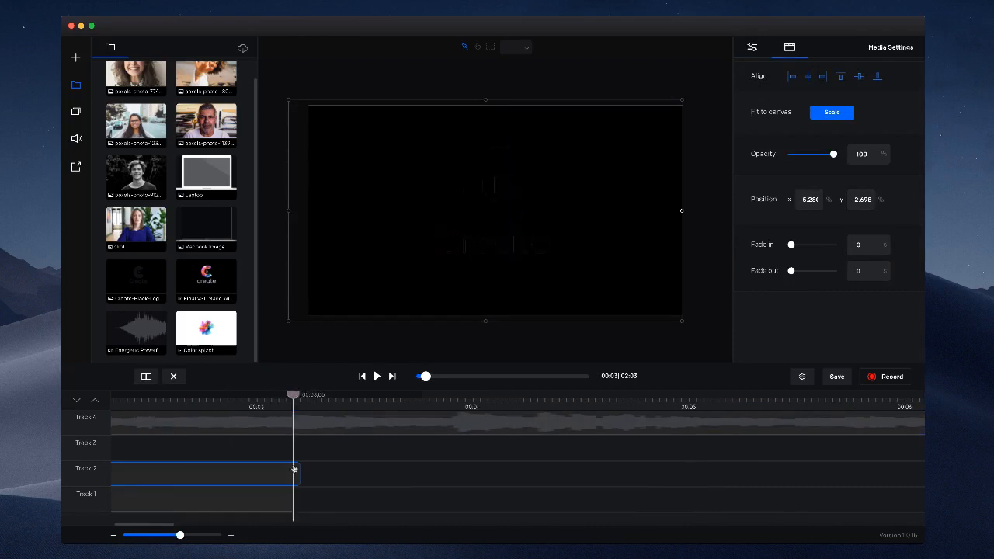
left_click_drag(297, 468, 286, 470)
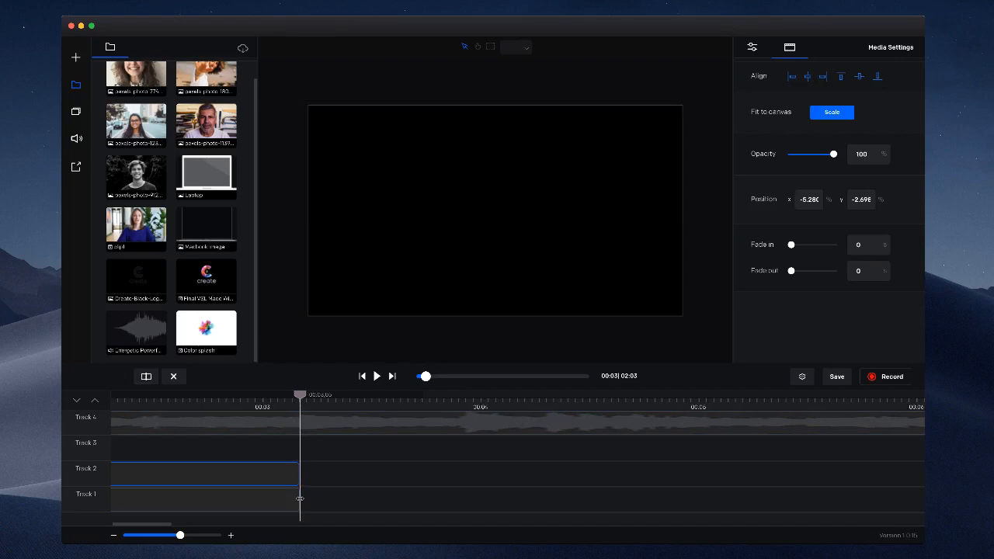
left_click_drag(179, 534, 143, 525)
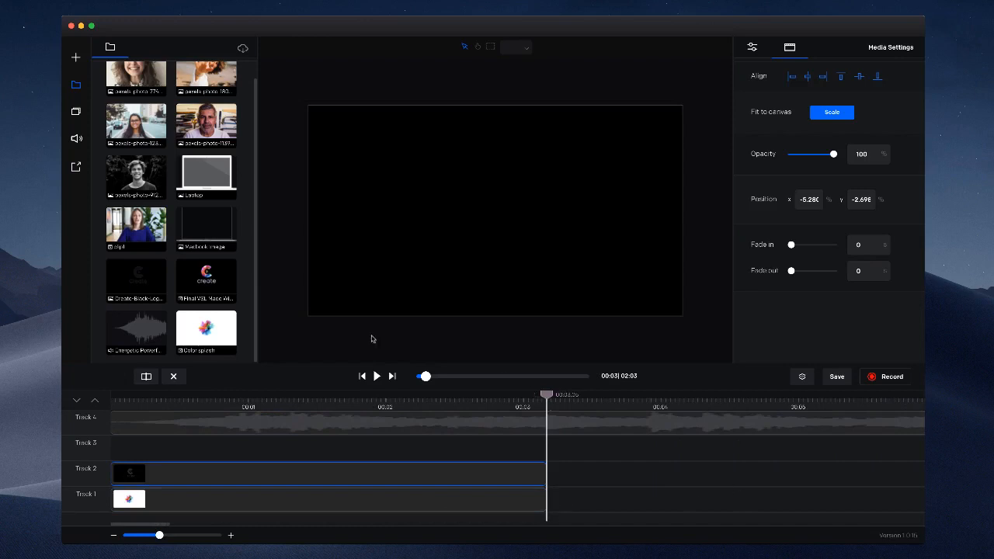
Add a white rectangle shape just past 3 seconds and enlarge it to cover the whole canvas
left_click(76, 116)
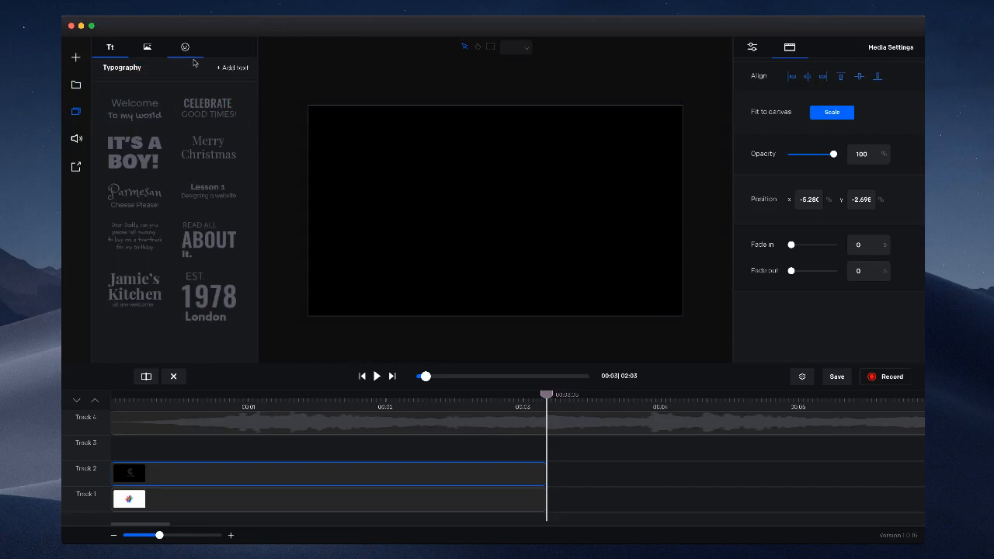
left_click(145, 48)
left_click(233, 69)
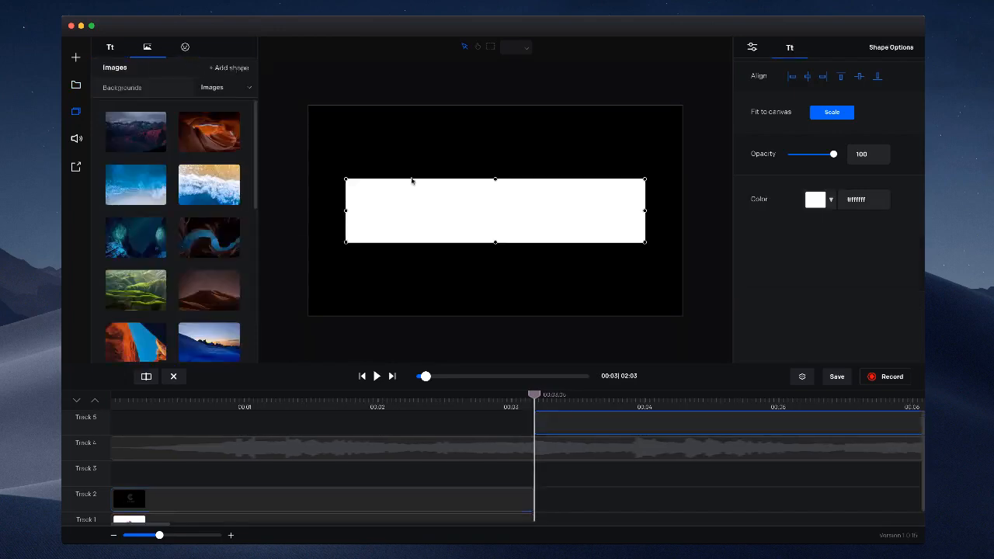
left_click_drag(644, 242, 691, 325)
left_click_drag(343, 179, 301, 101)
Enlarge the timeline area and move the shape clip down to Track 1, directly after the colour splash clip
scroll(567, 435, "down", 1)
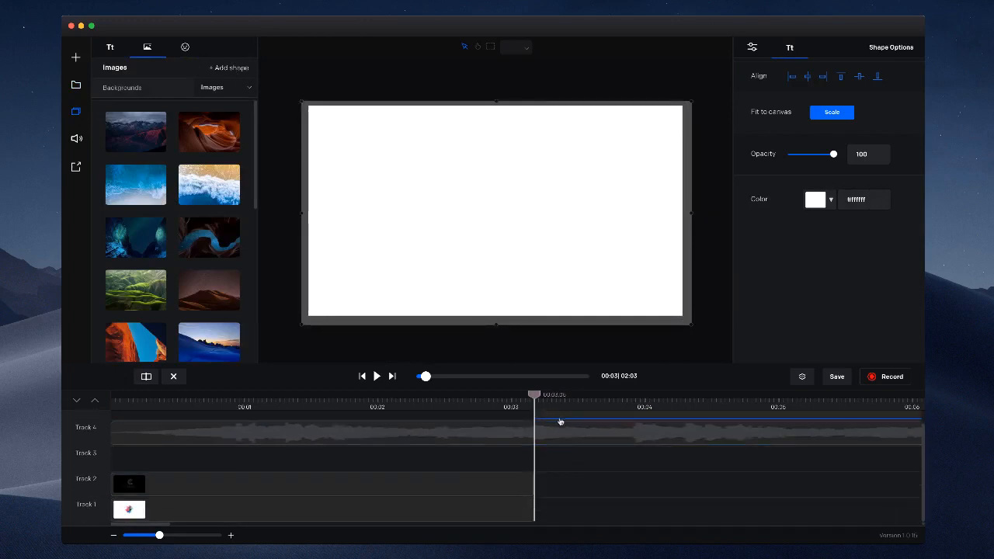
left_click_drag(516, 366, 527, 298)
left_click_drag(557, 364, 594, 459)
left_click_drag(577, 374, 576, 460)
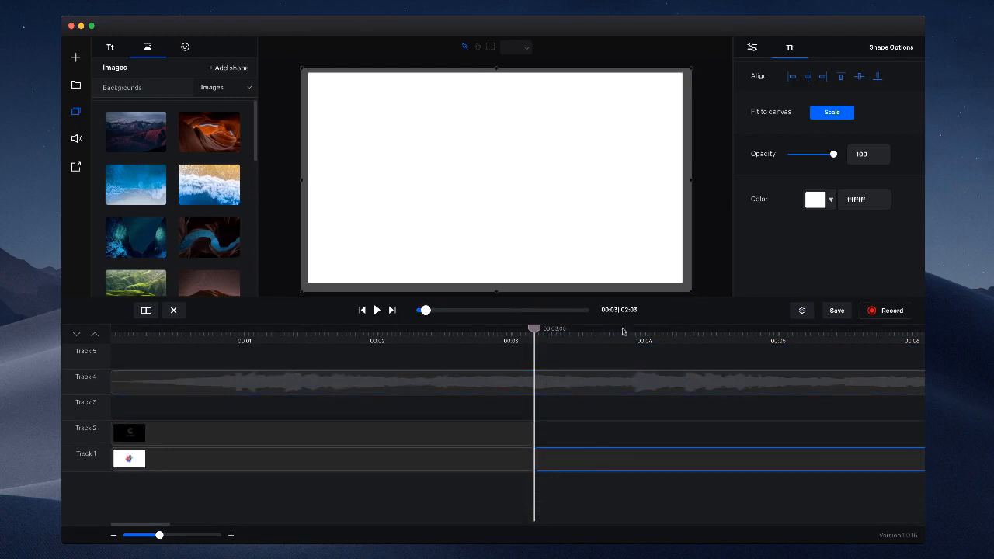
Set the shape's colour to #ffa04a and stretch its upper-left corner slightly further beyond the canvas
triple_click(851, 200)
type("#ffa04a")
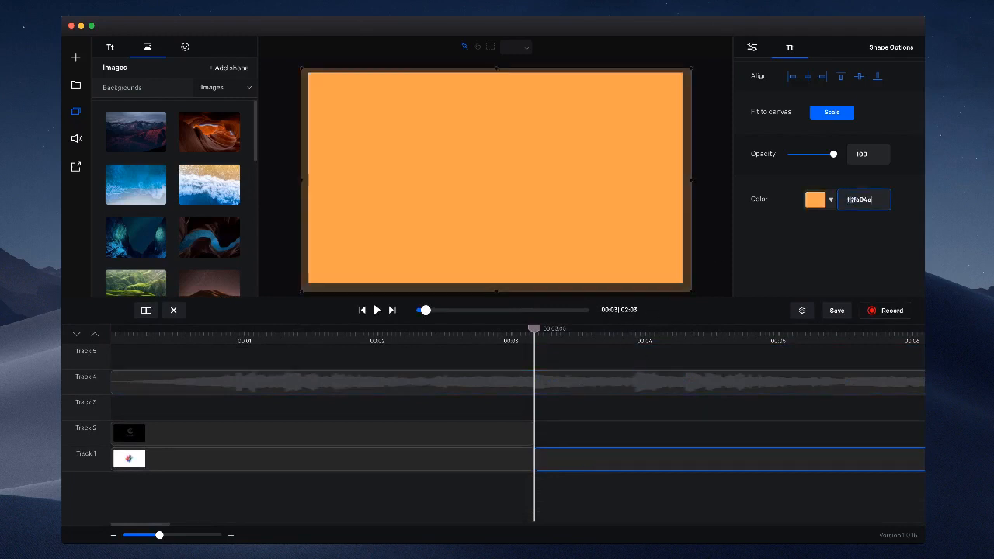
left_click_drag(299, 68, 297, 63)
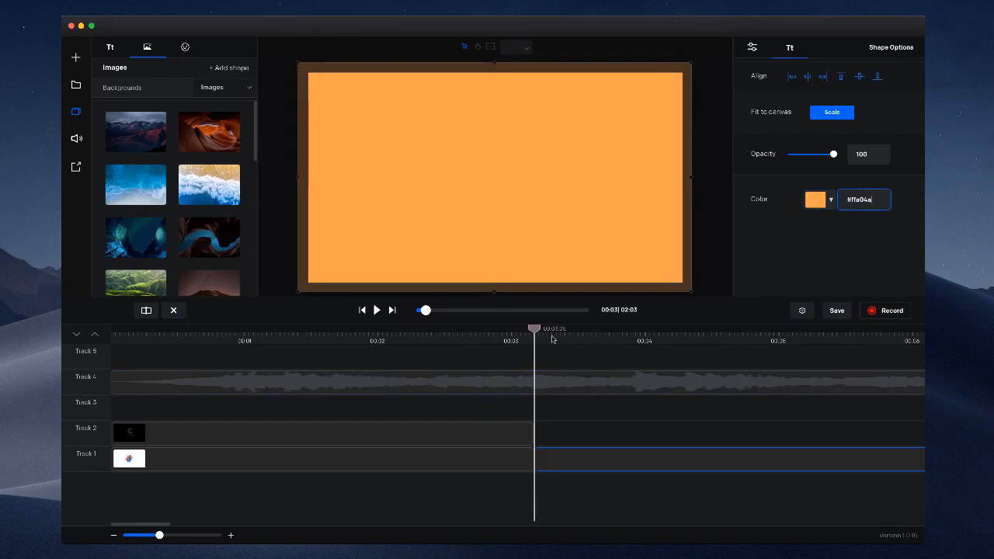
Add a text clip on Track 2 directly after the logo mask and change its wording to "You"
left_click_drag(534, 330, 559, 335)
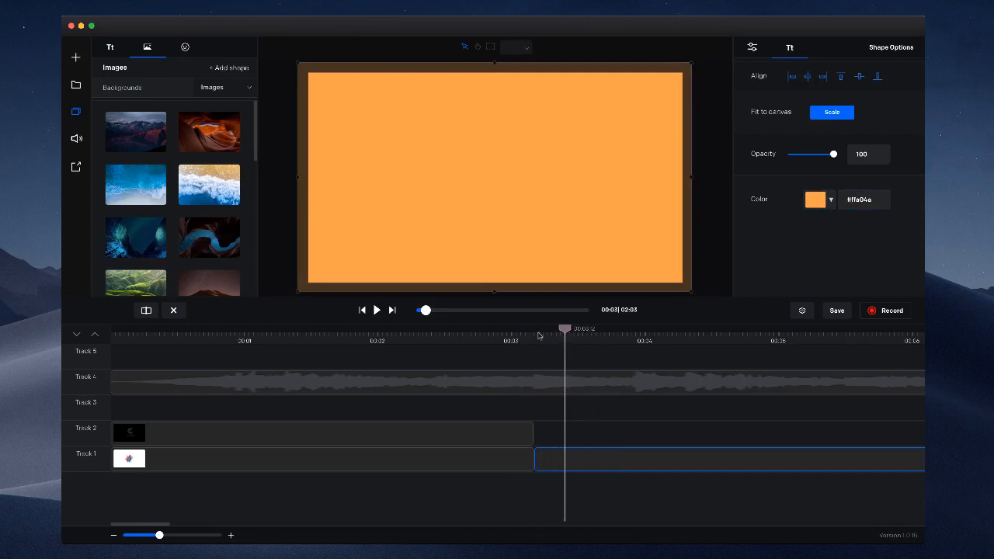
left_click(108, 45)
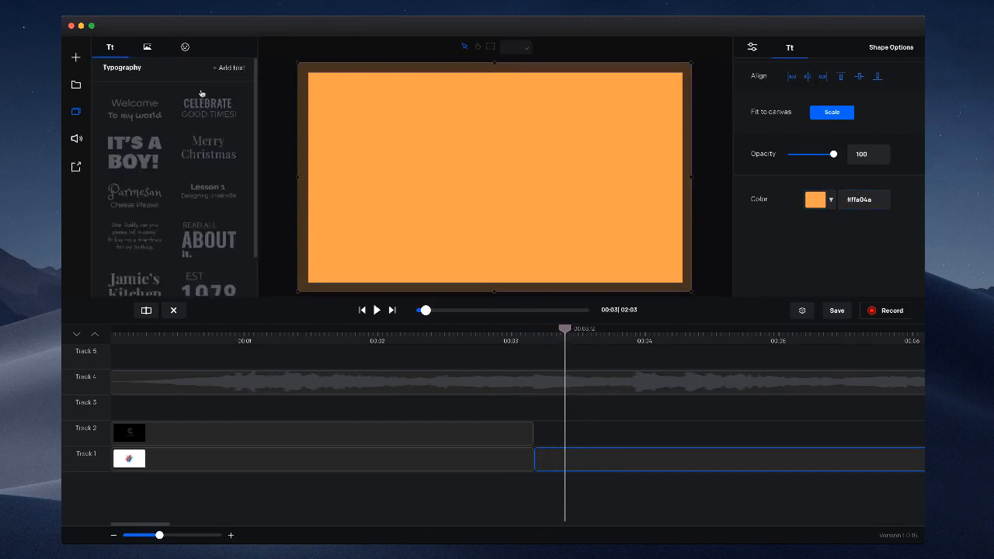
left_click(237, 67)
left_click_drag(599, 357, 605, 460)
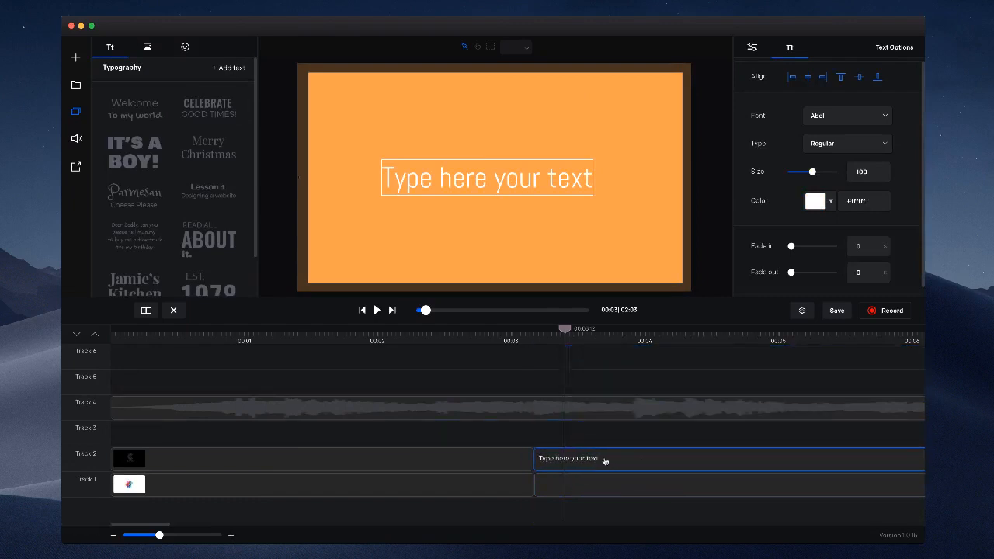
double_click(524, 186)
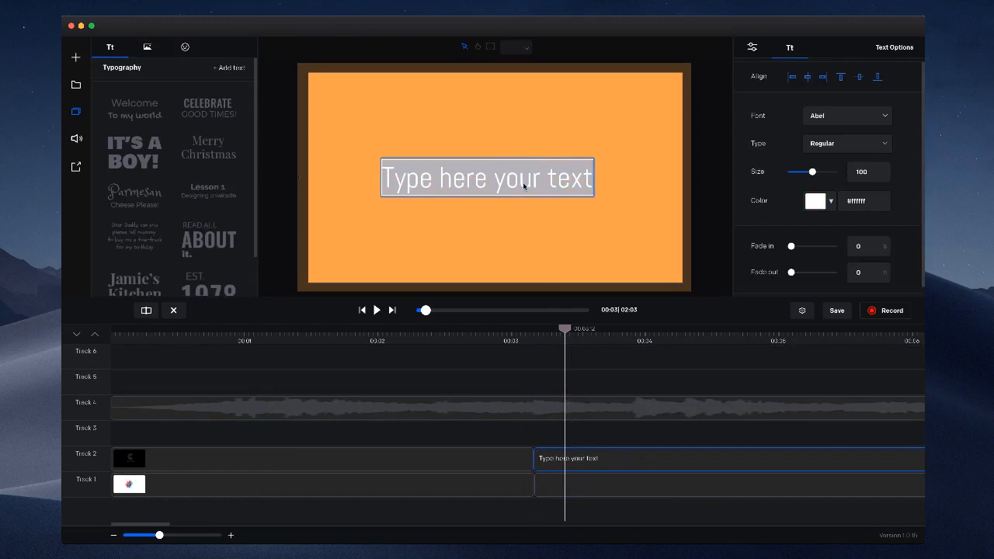
type("You")
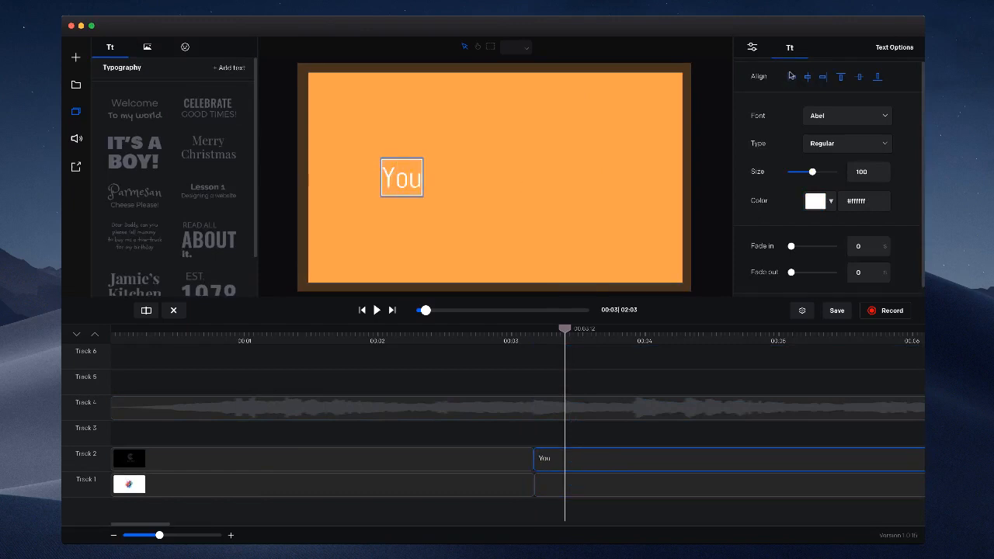
Set the "You" text to the Questrial font at size 200 and centre it horizontally and vertically on the canvas
left_click(827, 115)
scroll(824, 118, "down", 10)
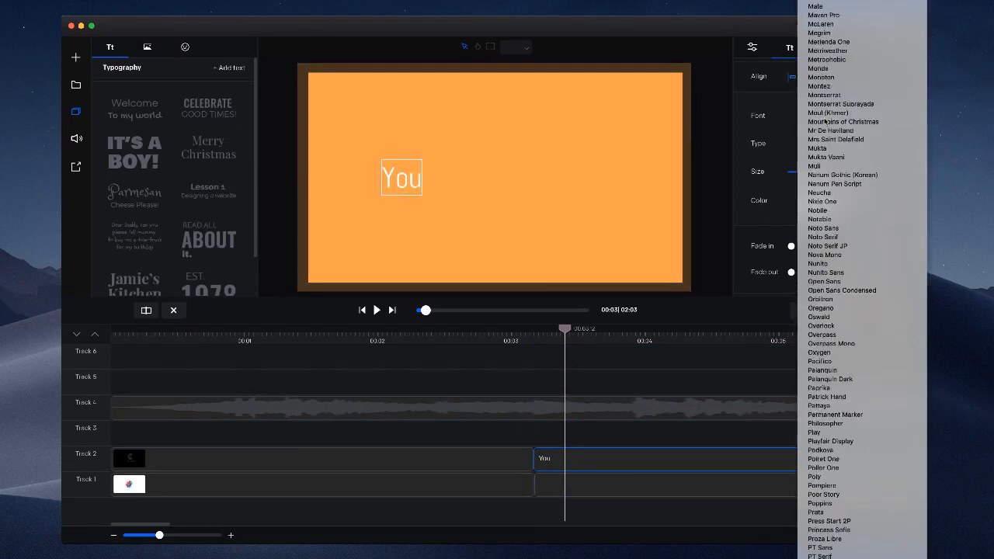
left_click(850, 163)
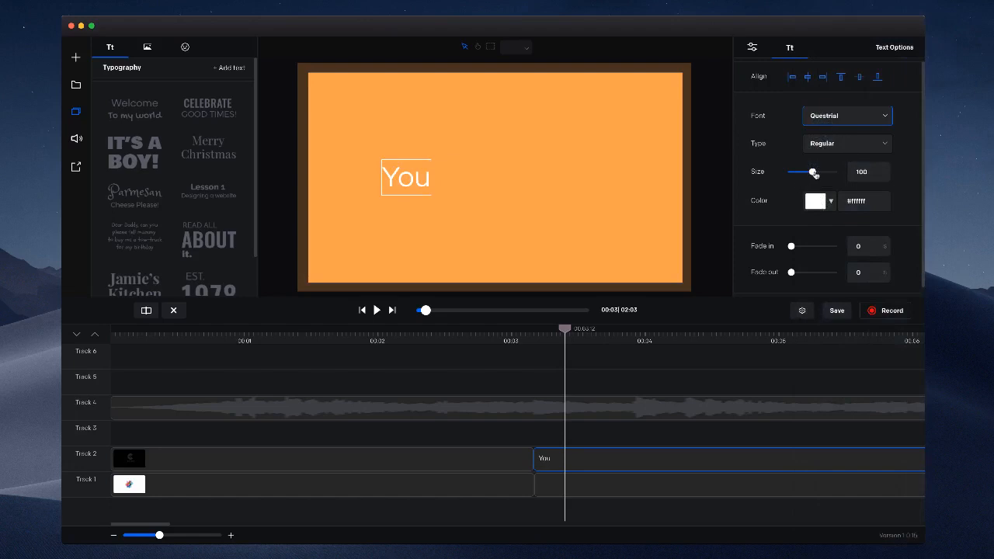
left_click_drag(814, 173, 859, 170)
left_click(806, 76)
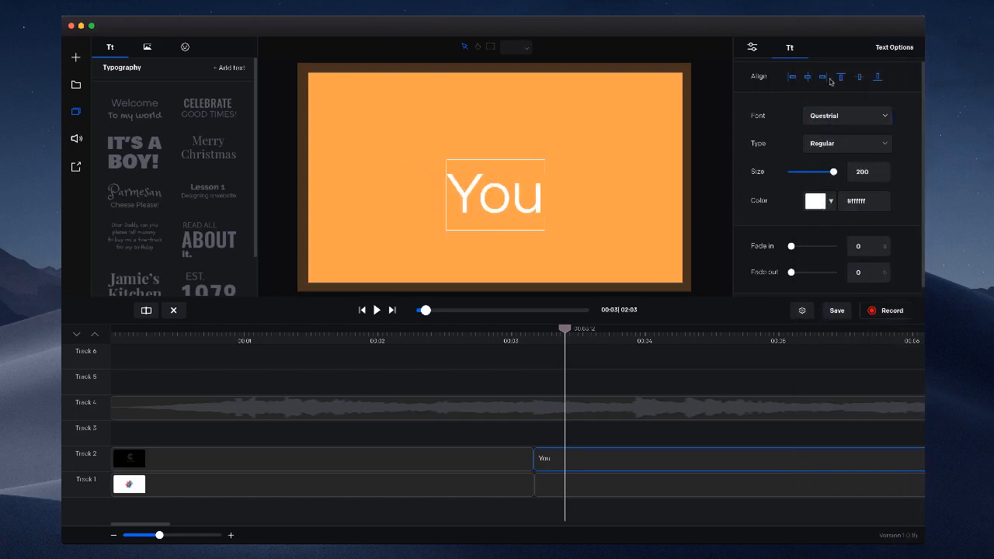
left_click(857, 76)
Play the transition from just before 2 seconds and split the "You" text clip just before 4 seconds
left_click_drag(564, 349, 364, 346)
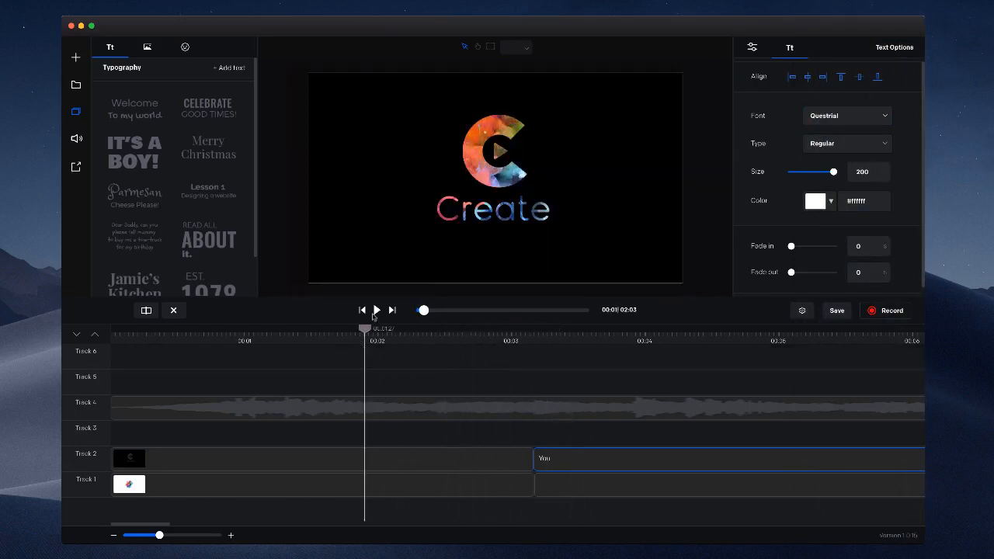
left_click(377, 310)
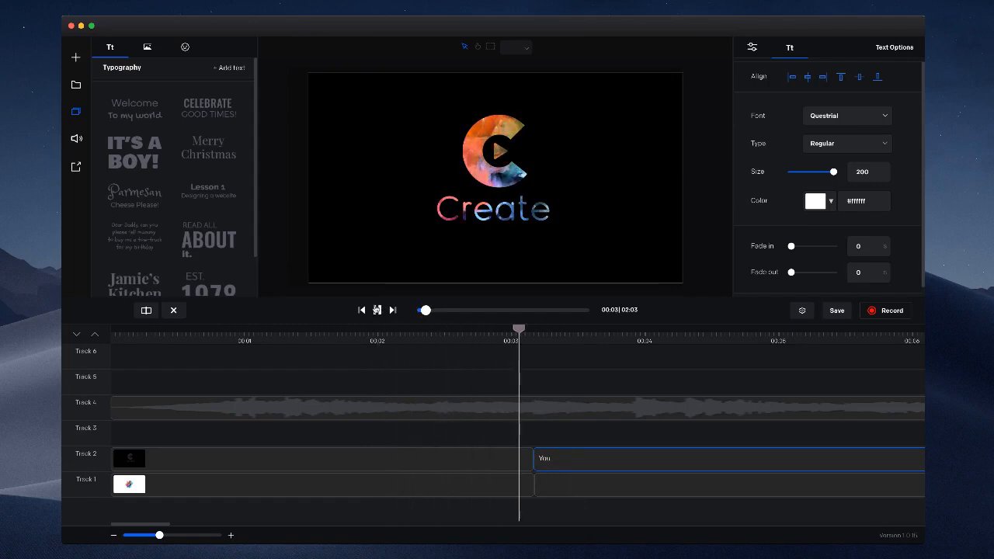
left_click(377, 310)
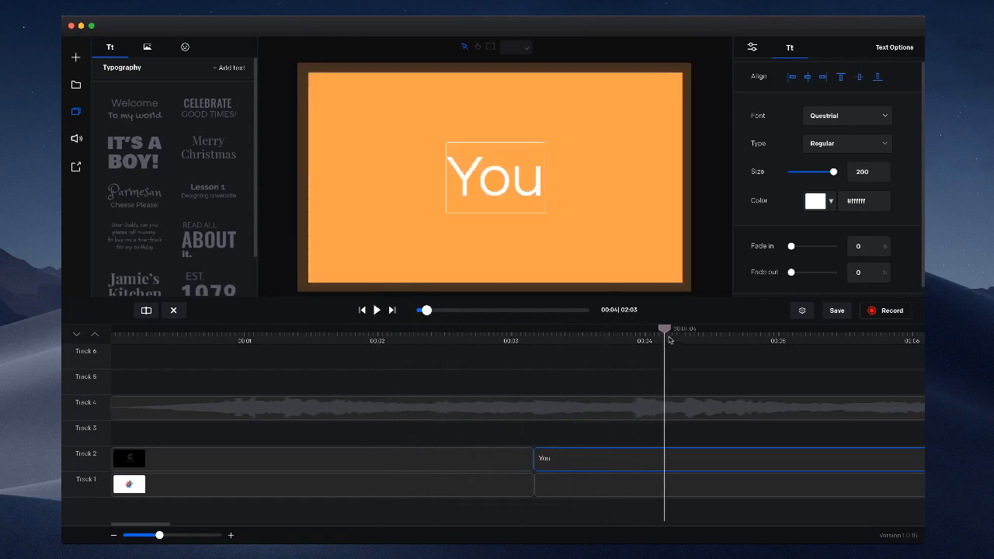
left_click_drag(665, 329, 635, 331)
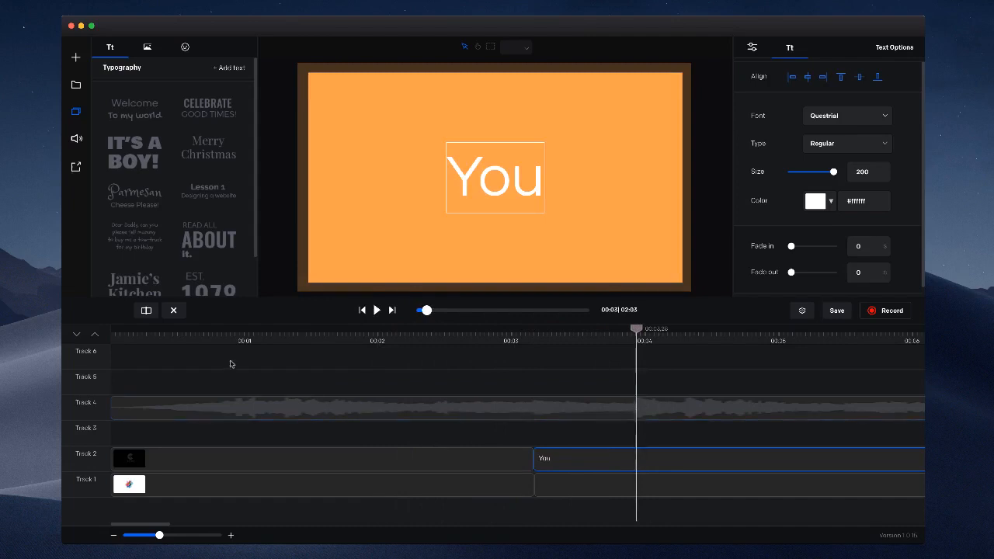
left_click(152, 309)
Change the wording of the second text clip on Track 2 to "can"
left_click_drag(658, 329, 672, 329)
double_click(527, 179)
type("Can")
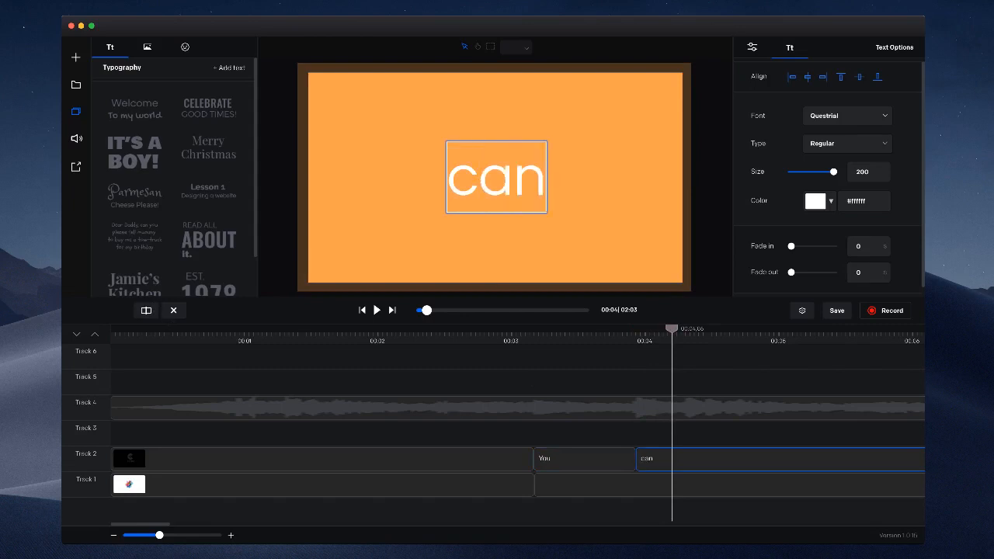
Play the text sequence from just before 3 seconds and place the playhead at 00:04.10 within the "can" clip
left_click_drag(427, 310, 425, 311)
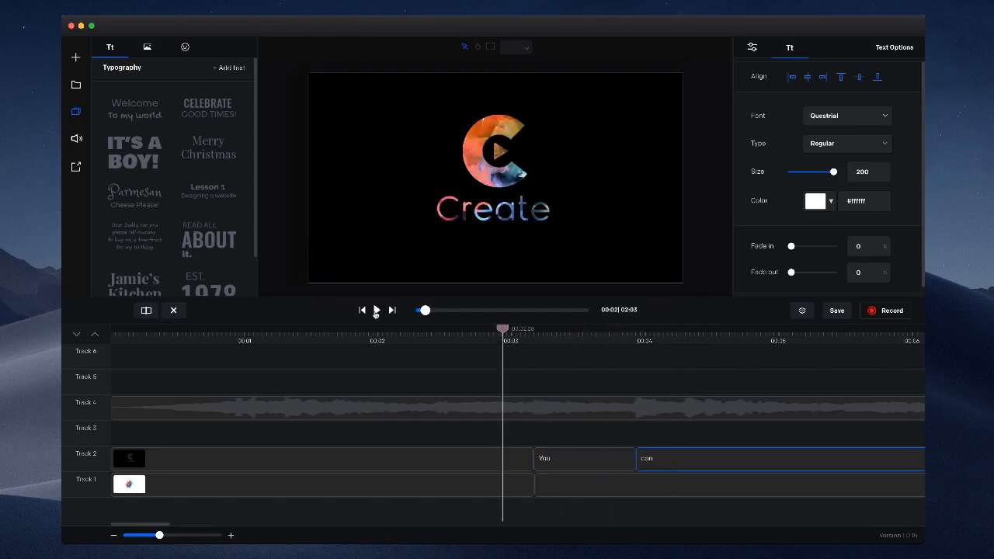
left_click(375, 310)
left_click(376, 311)
key("Left")
key("Left")
key("Left")
key("Left")
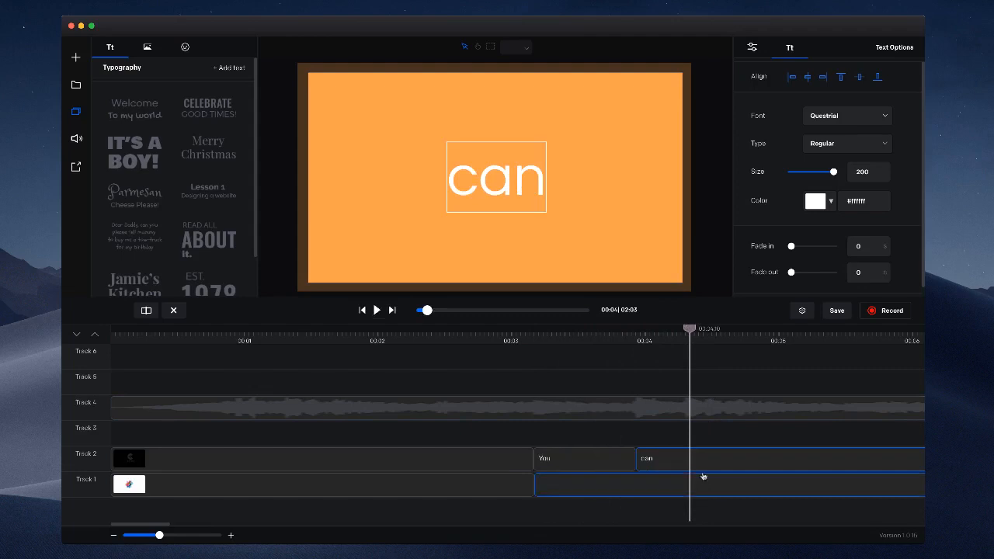
Split the "can" text clip on Track 2 and the orange background clip on Track 1 at 00:04.10
left_click(144, 315)
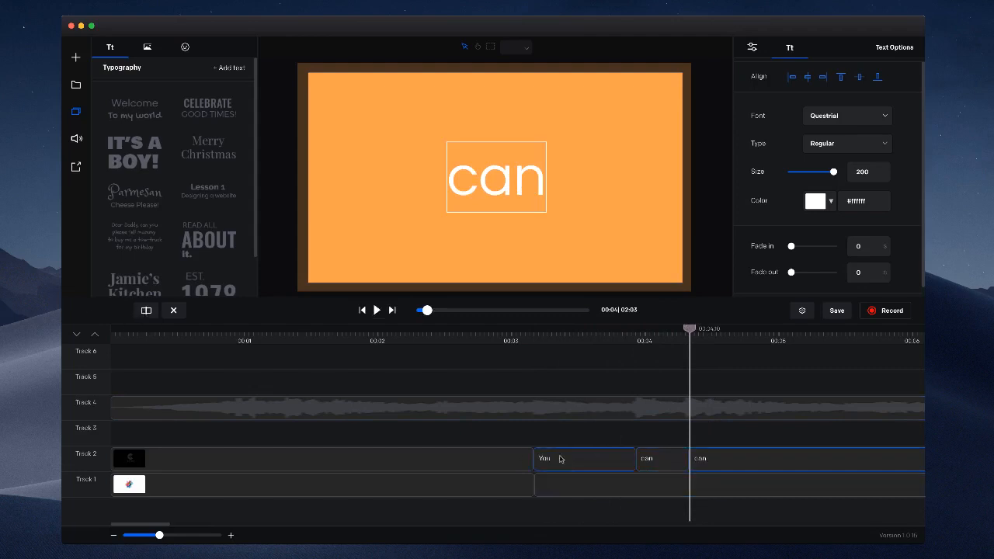
left_click(705, 485)
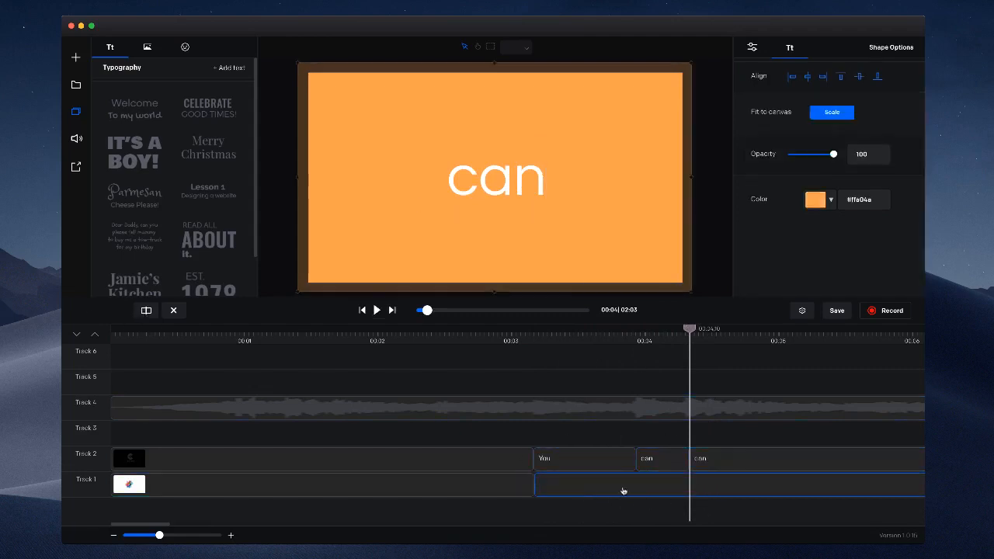
left_click(147, 310)
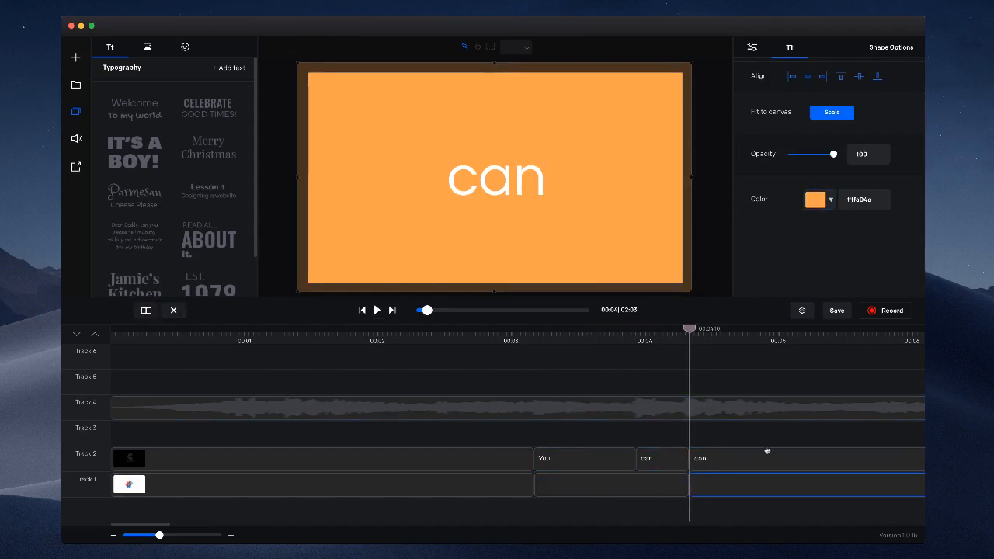
Set the new "can" text clip's colour to #ffa04a and the background shape beneath it to white
left_click(741, 459)
left_click(854, 201)
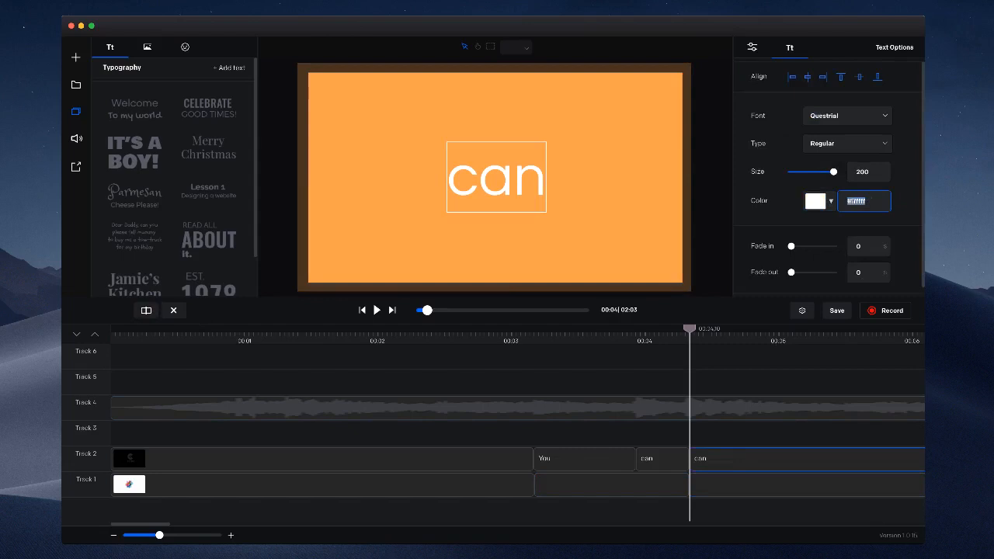
type("#ffa04a")
left_click(755, 487)
left_click(815, 198)
left_click_drag(823, 251, 737, 172)
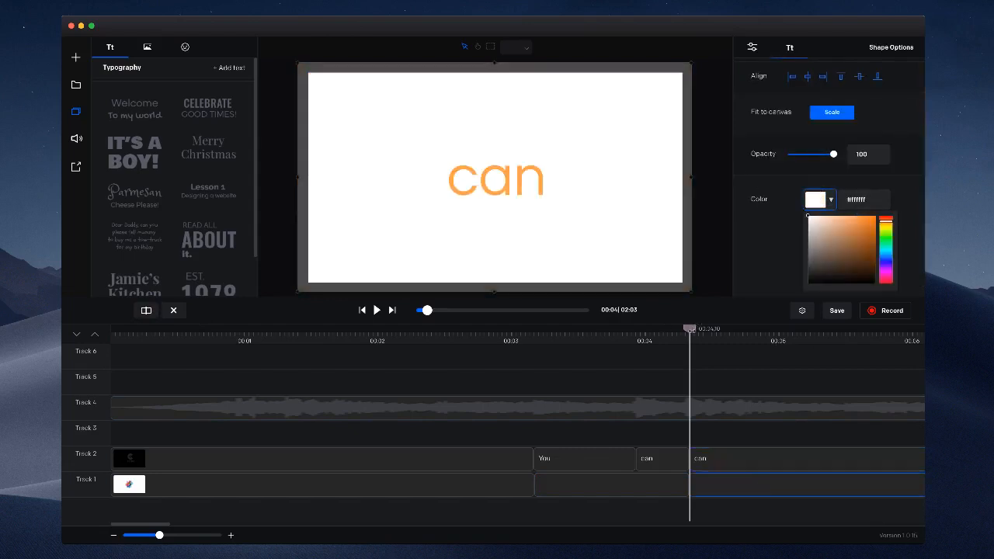
Change the wording of the orange text clip to "Create" and centre it horizontally on the canvas
left_click(553, 192)
left_click(527, 186)
double_click(520, 186)
type("Cre")
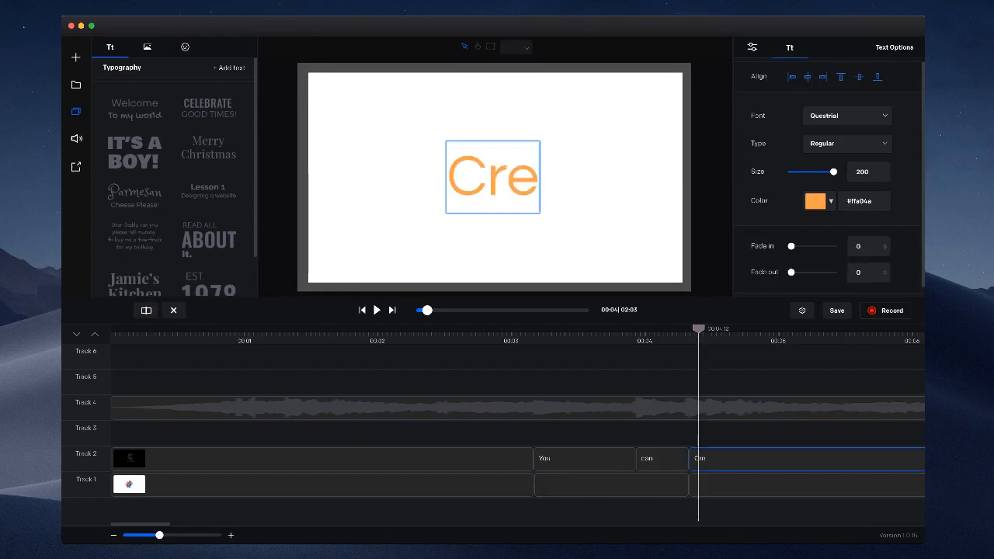
type("ate")
left_click(806, 76)
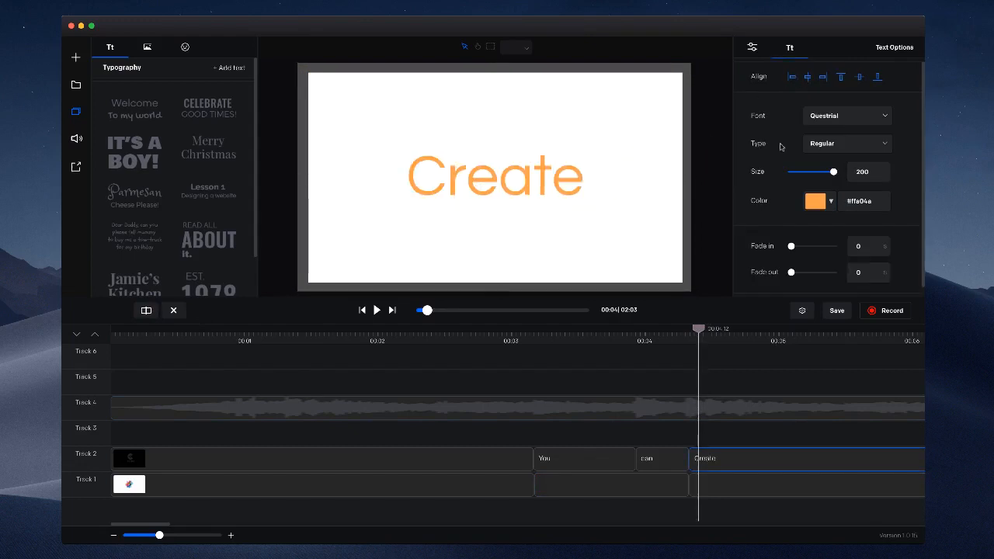
Play the sequence from just after 2 seconds and split the "Create" text and its white background clip at 00:04.20
left_click_drag(699, 329, 403, 375)
left_click(378, 311)
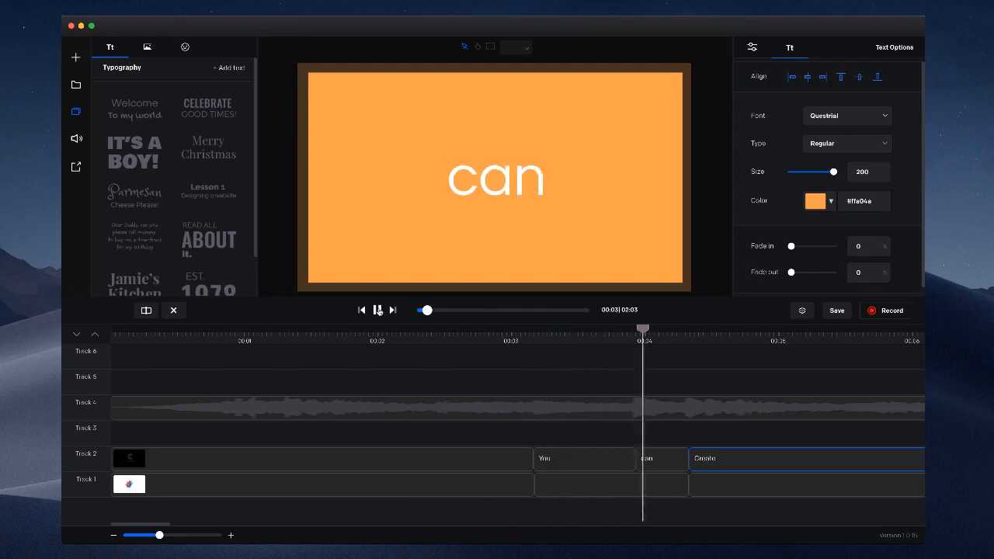
left_click(380, 311)
left_click(734, 335)
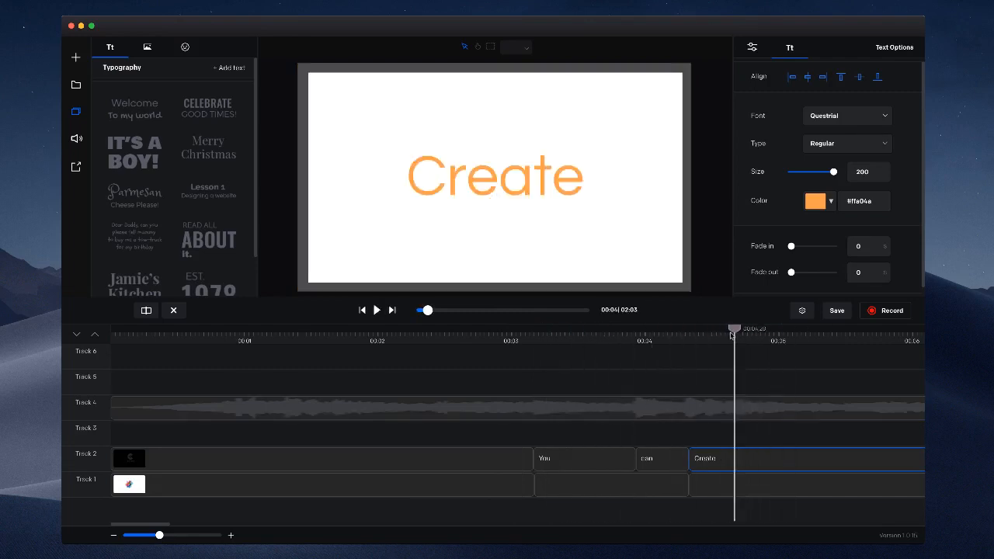
left_click(155, 311)
left_click(795, 478)
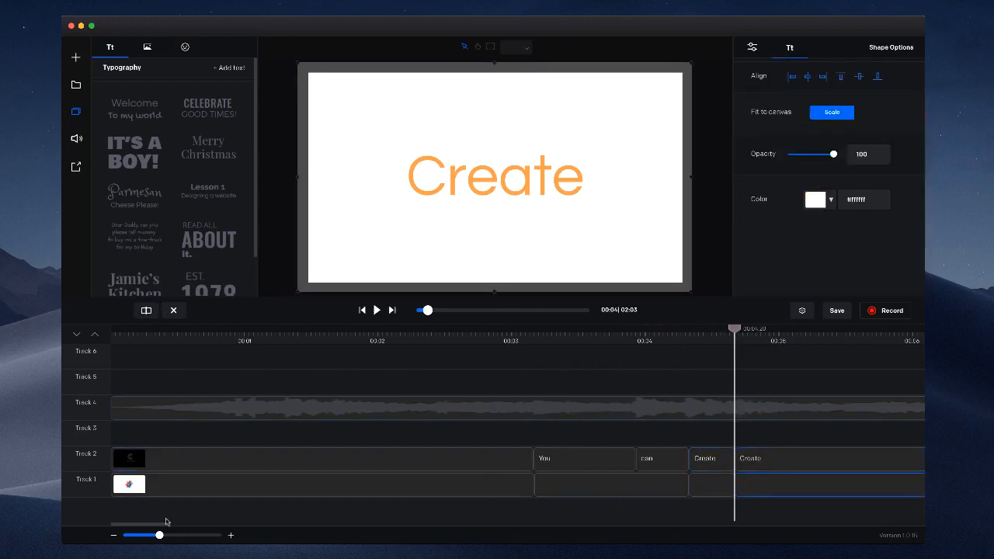
Shorten the last "Create" text and background clips to end just after 6 seconds, and move both to start near 7 seconds
left_click_drag(158, 537, 135, 537)
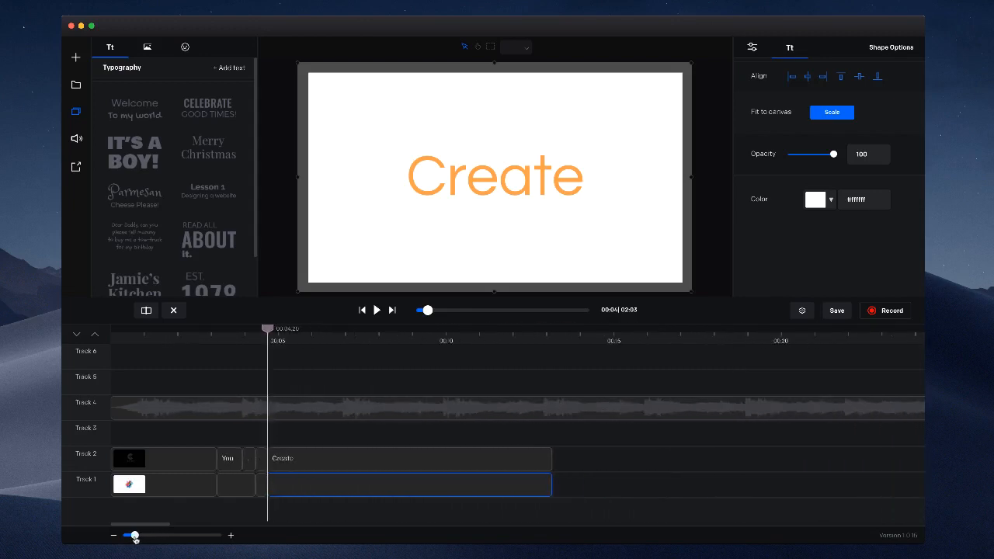
left_click_drag(551, 483, 322, 479)
left_click_drag(551, 458, 322, 460)
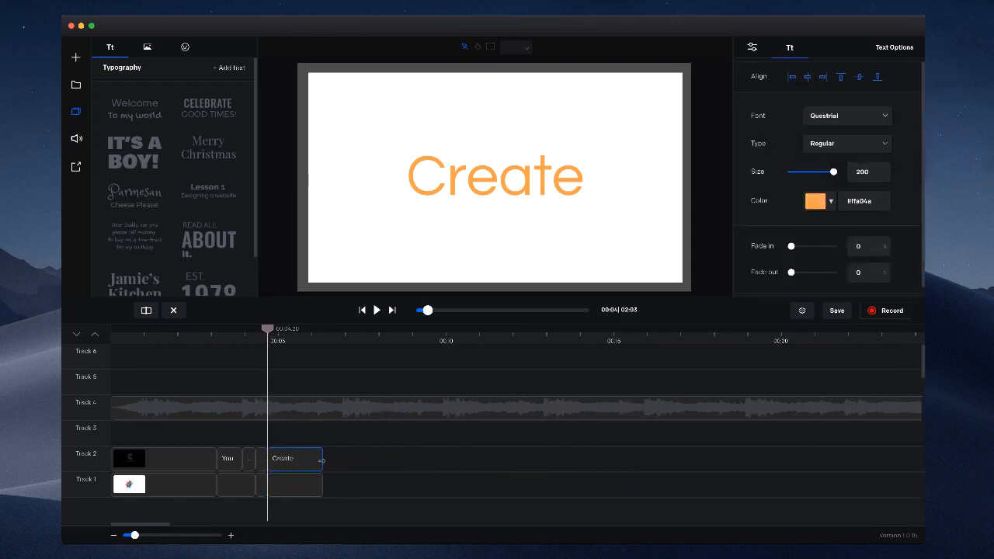
left_click_drag(282, 492, 361, 470)
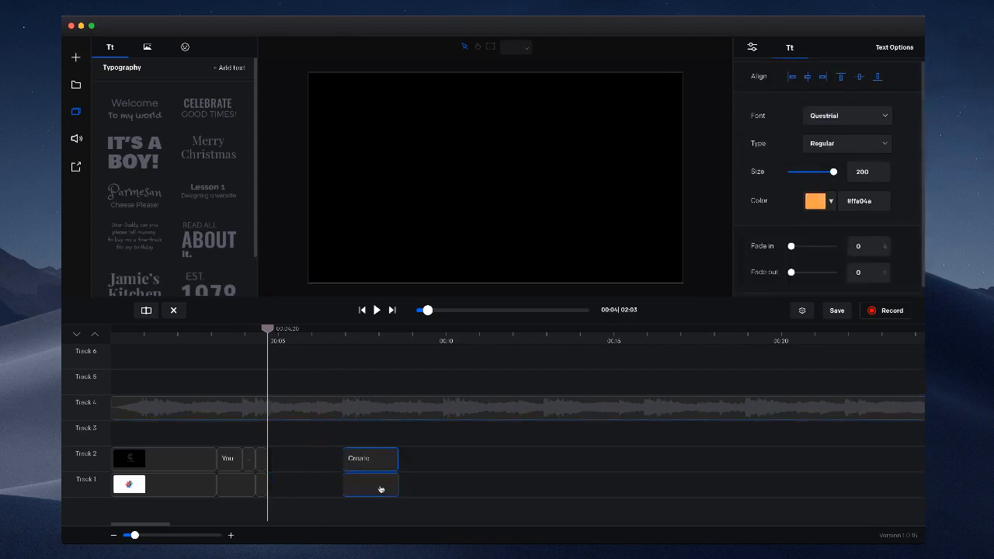
Add the animated exploding-head emoji at 00:04.20 and enlarge it to fill the middle of the canvas
left_click(184, 48)
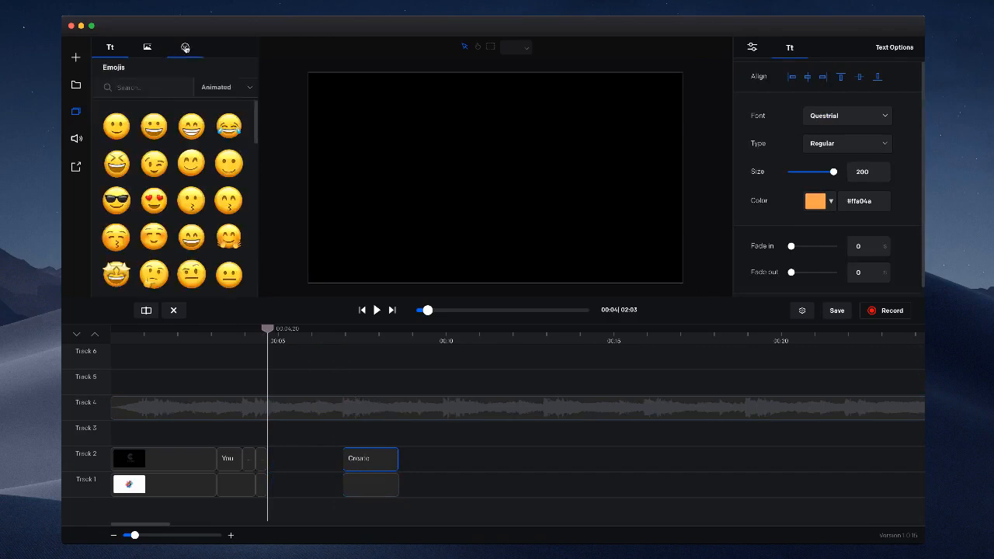
scroll(196, 247, "down", 10)
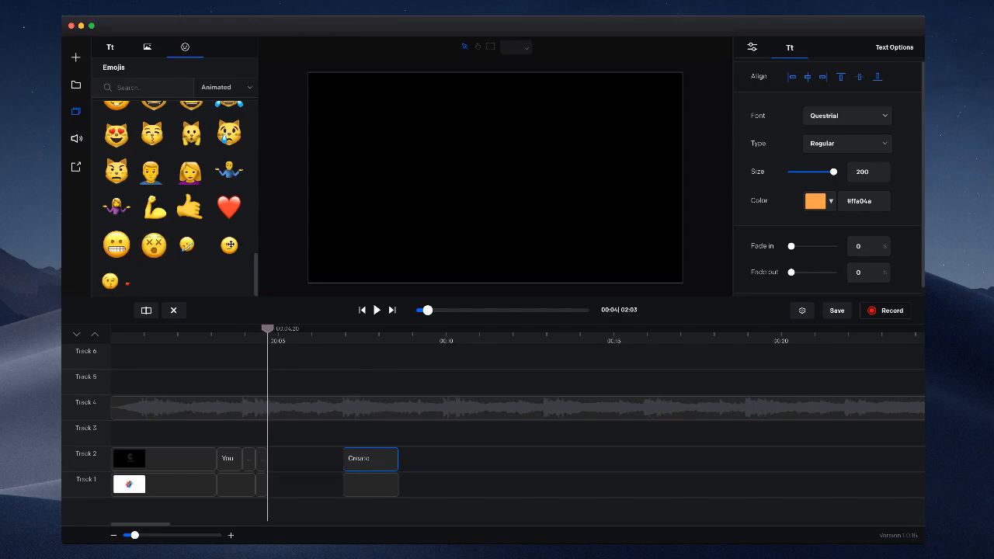
left_click_drag(229, 244, 510, 218)
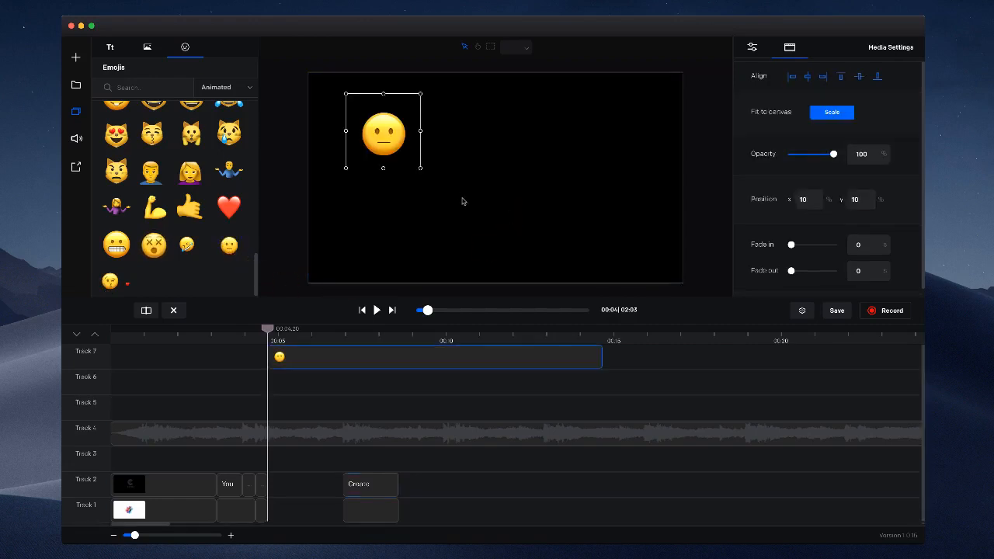
left_click_drag(420, 169, 565, 295)
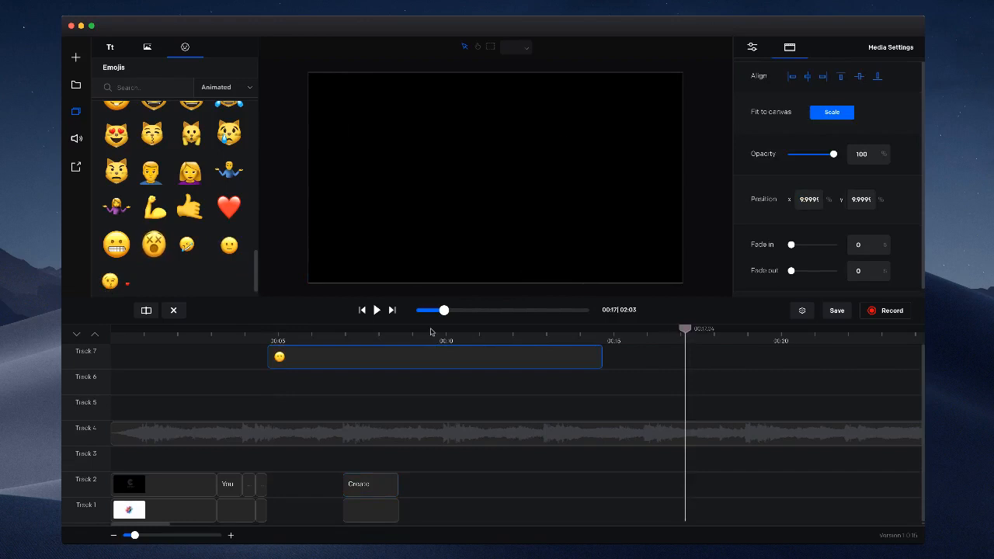
left_click(431, 331)
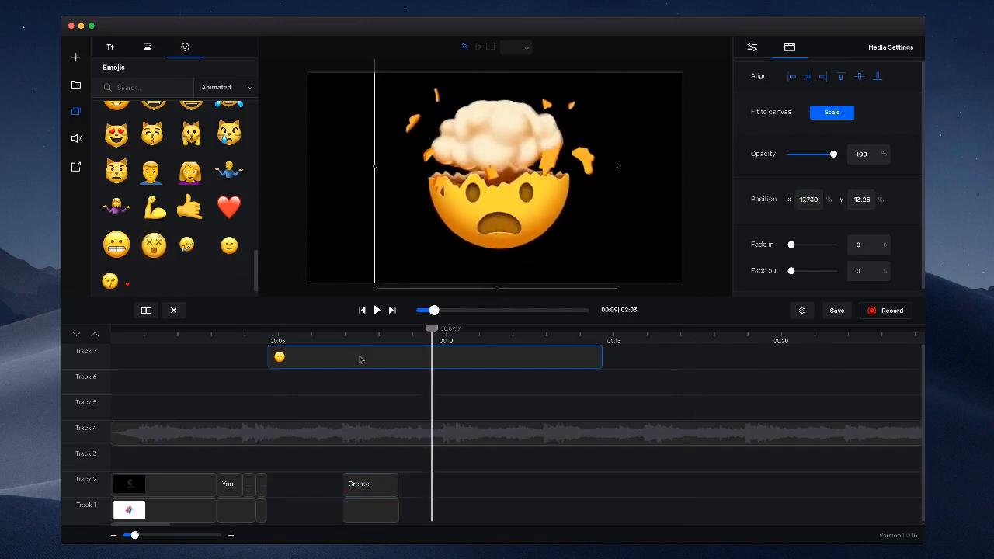
Shorten the emoji clip to fit on Track 2 after the first "Create" clip, and play the sequence from just after 3 seconds
left_click_drag(601, 356, 294, 489)
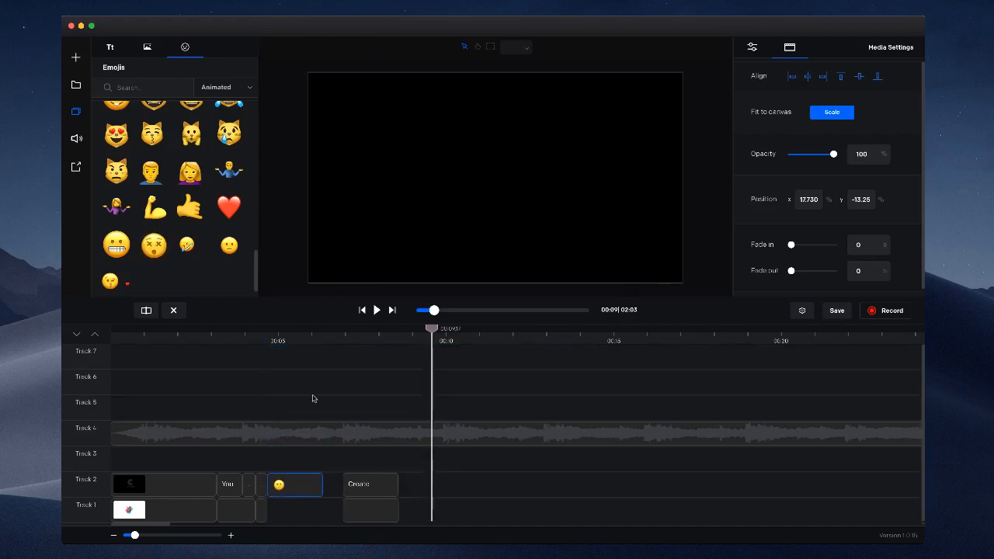
left_click(269, 339)
left_click_drag(269, 331, 216, 331)
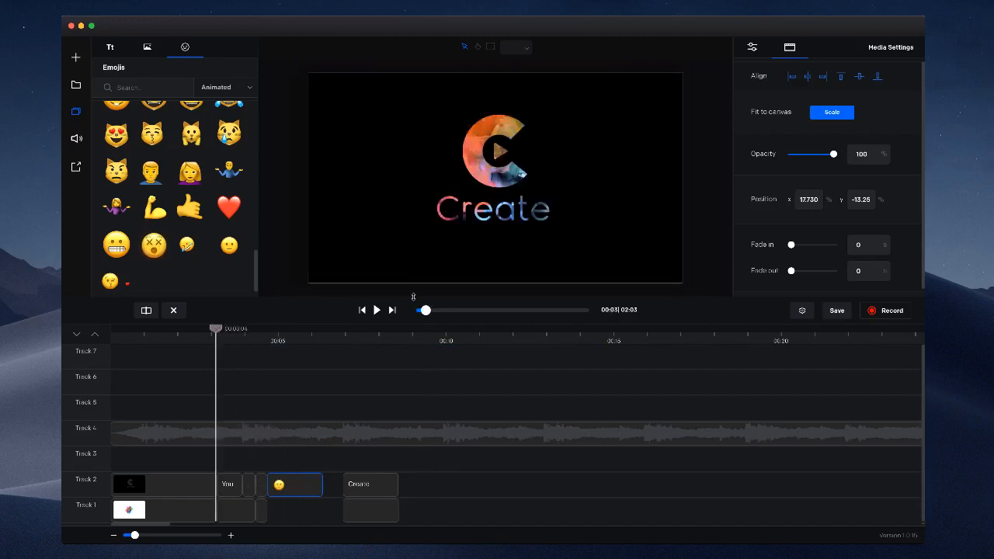
left_click(375, 310)
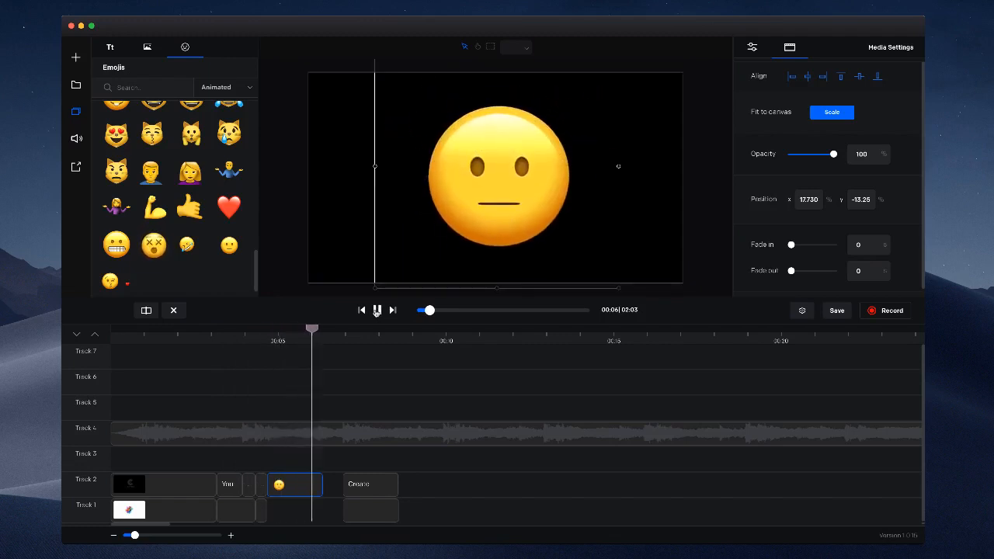
left_click(375, 310)
left_click_drag(326, 328, 318, 328)
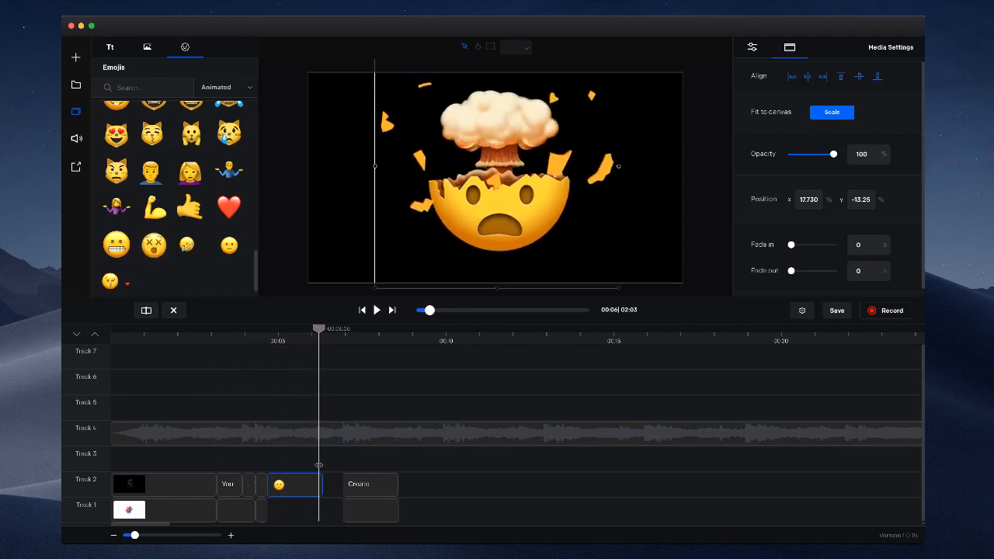
Trim the emoji clip's end to 00:06.06 and move the last "Create" text and background clips directly against it
left_click_drag(139, 536, 153, 536)
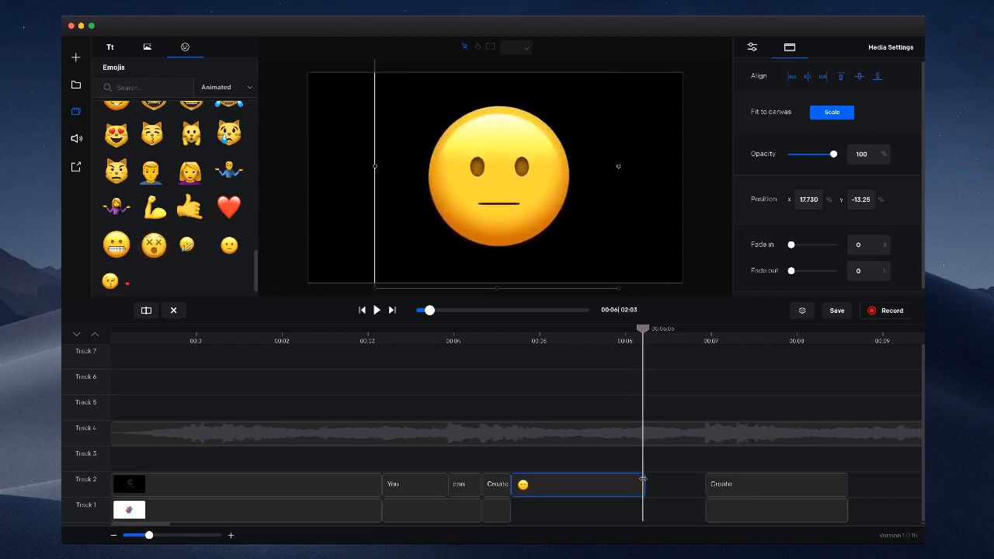
left_click_drag(786, 516, 725, 514)
left_click_drag(780, 484, 725, 484)
Change the last "Create" text to "Video Courses", reduce its size to about 112 and centre it on the canvas
left_click_drag(512, 377, 734, 405)
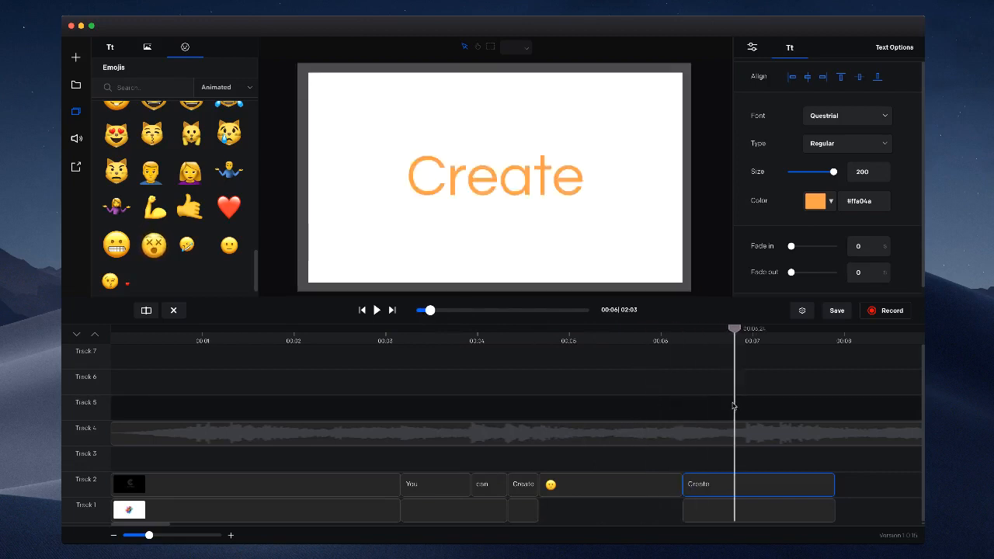
double_click(532, 188)
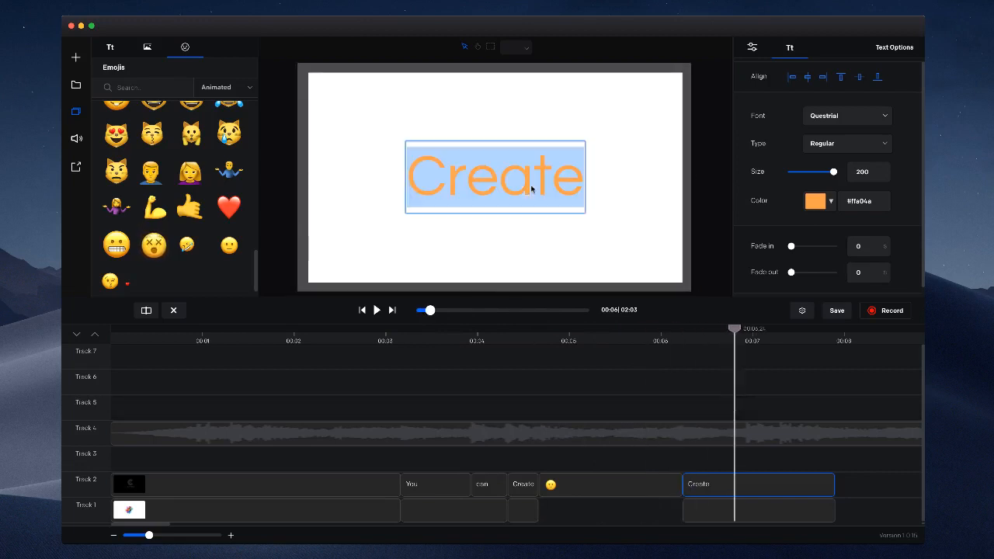
type("Video Cou")
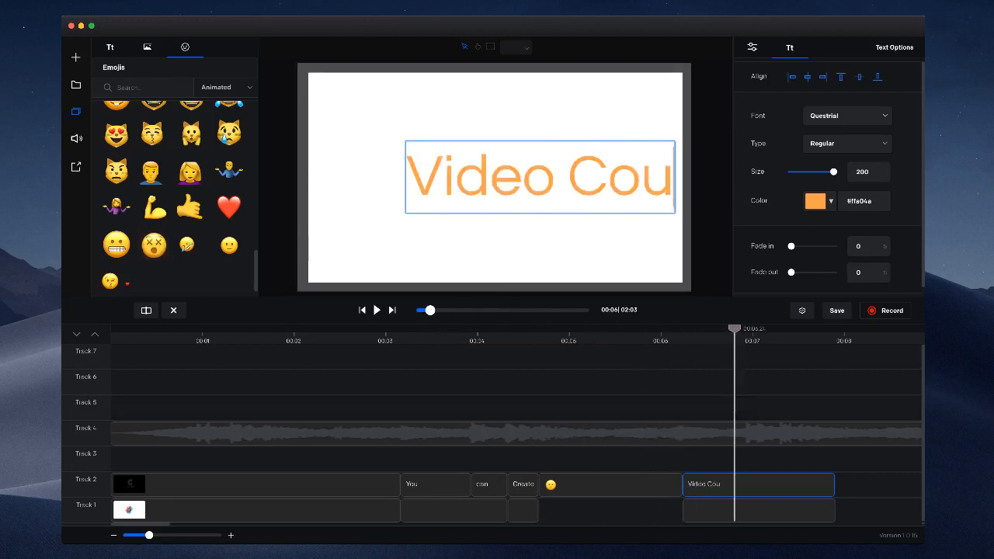
type("rses")
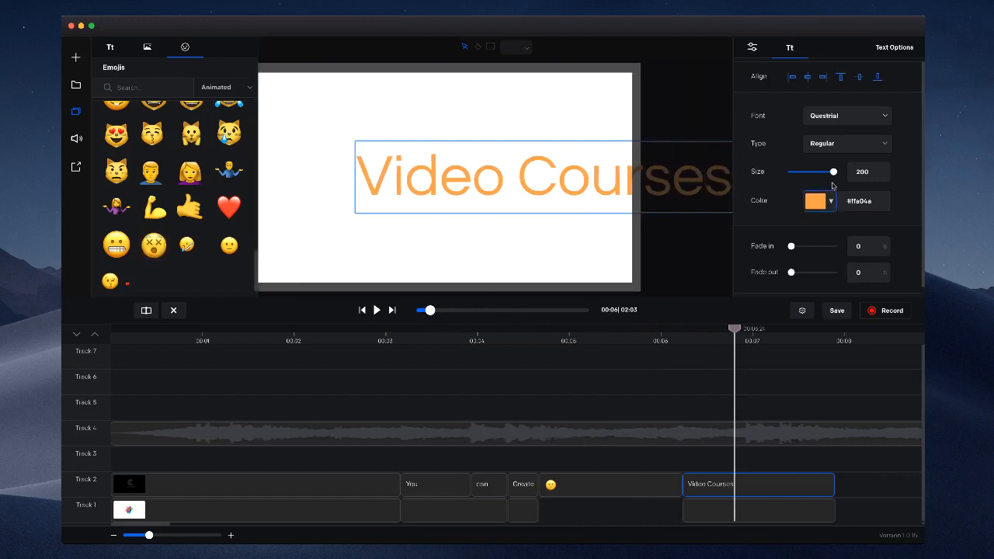
left_click_drag(833, 171, 815, 172)
left_click(808, 77)
left_click(859, 78)
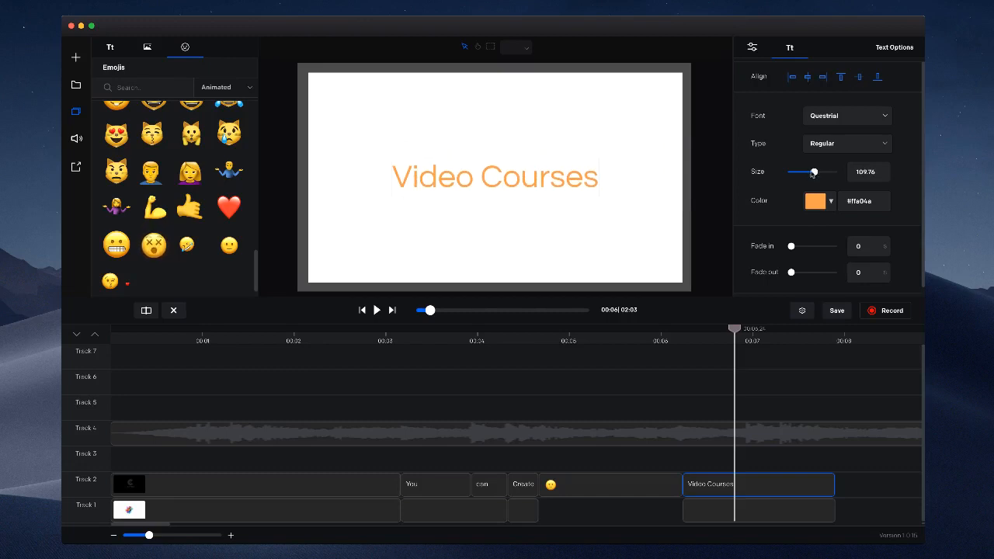
left_click_drag(814, 173, 815, 172)
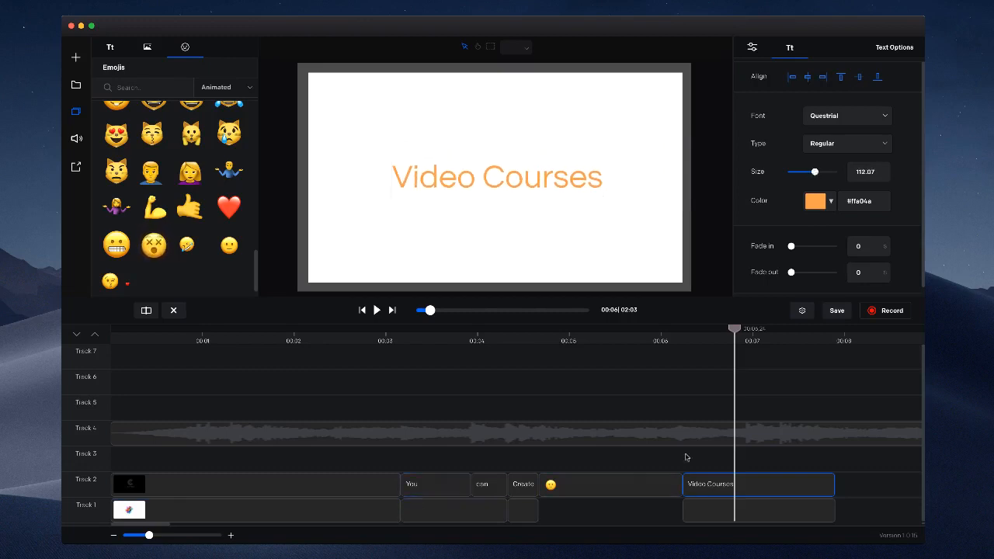
Set the "Video Courses" text colour to white and its background shape's colour to blue #4838ff
left_click(854, 557)
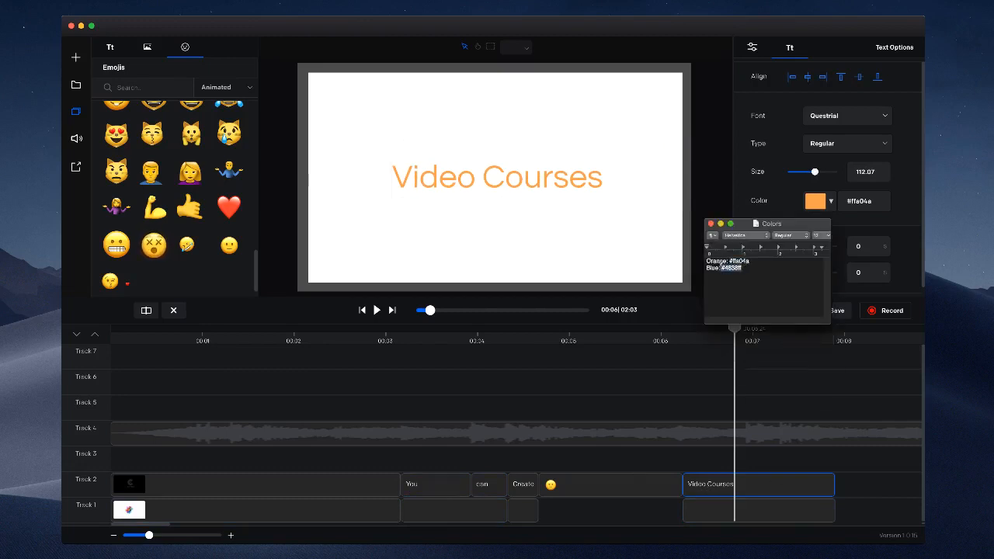
left_click(862, 201)
type("#4838ff")
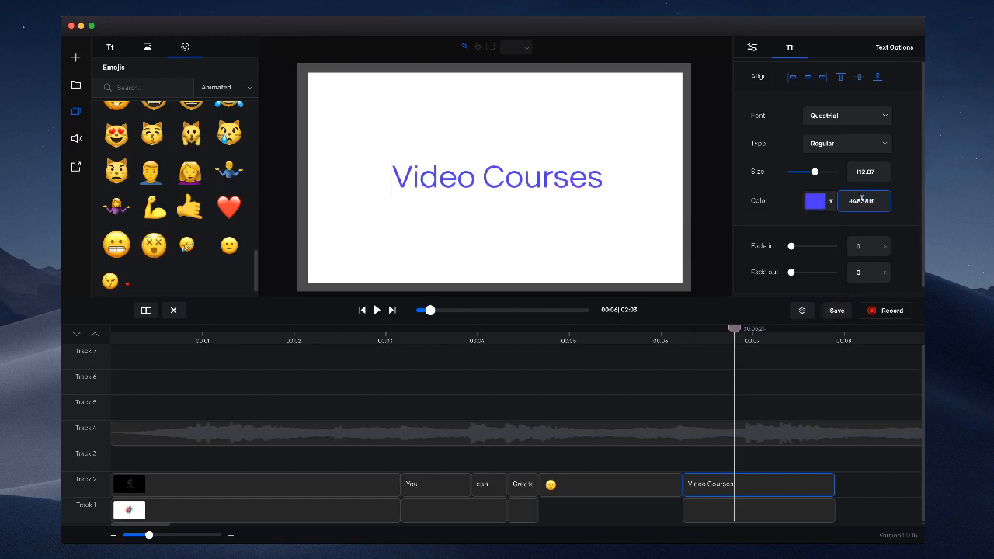
left_click(822, 200)
left_click_drag(830, 230, 732, 185)
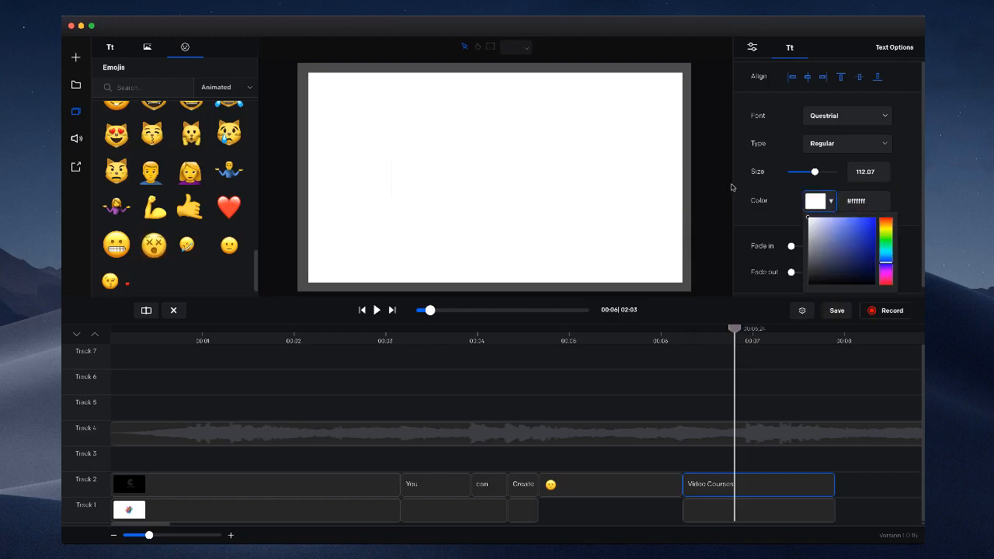
left_click(751, 518)
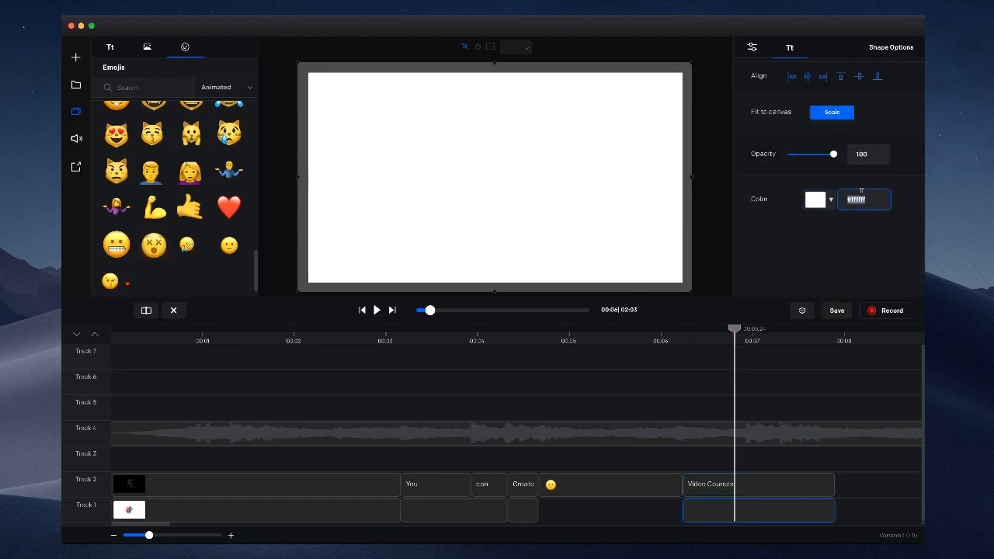
type("#4838ff")
Play the sequence from about 5.5 seconds, and trim the "Video Courses" text and background clips to end at 00:06.28
left_click_drag(733, 347, 637, 347)
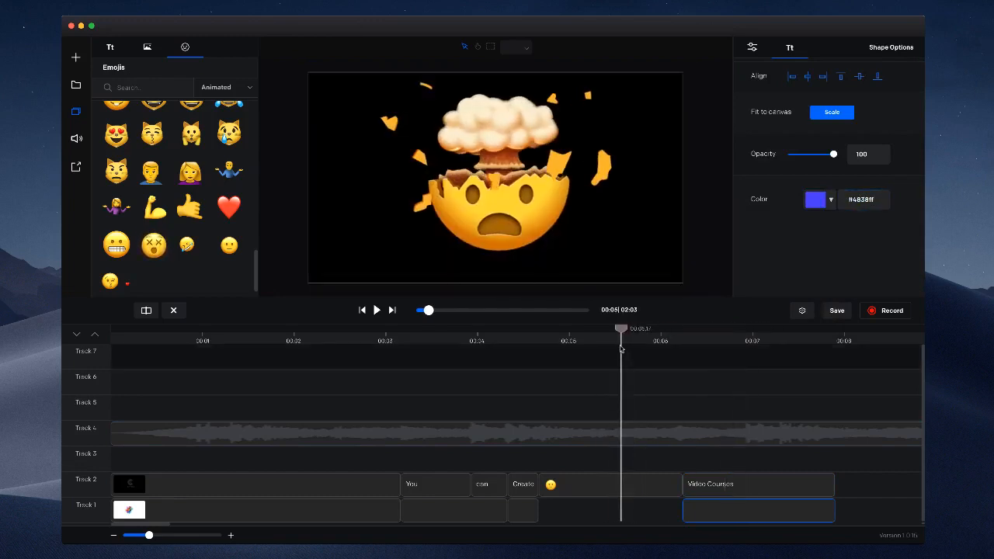
left_click(377, 309)
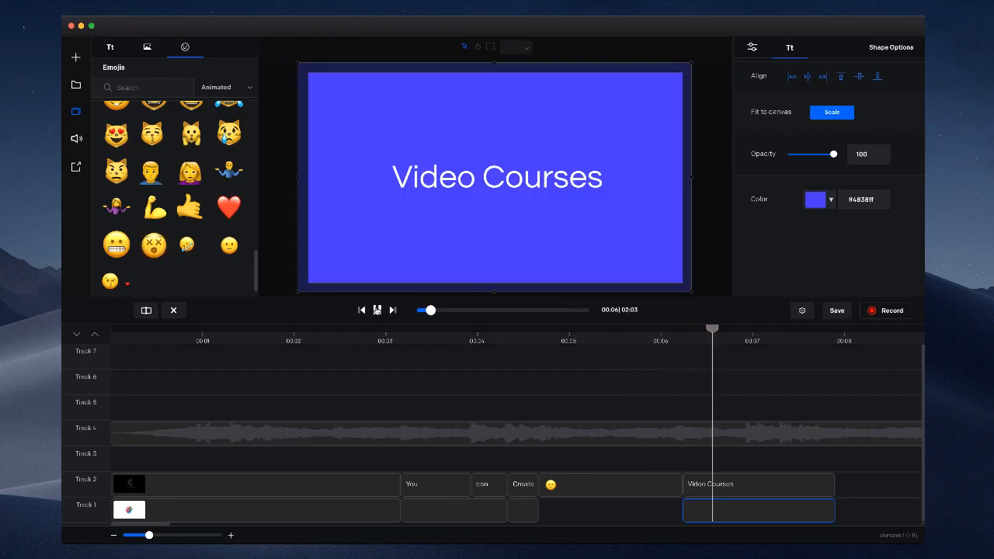
left_click(377, 310)
left_click_drag(781, 329, 746, 329)
left_click_drag(834, 482, 743, 482)
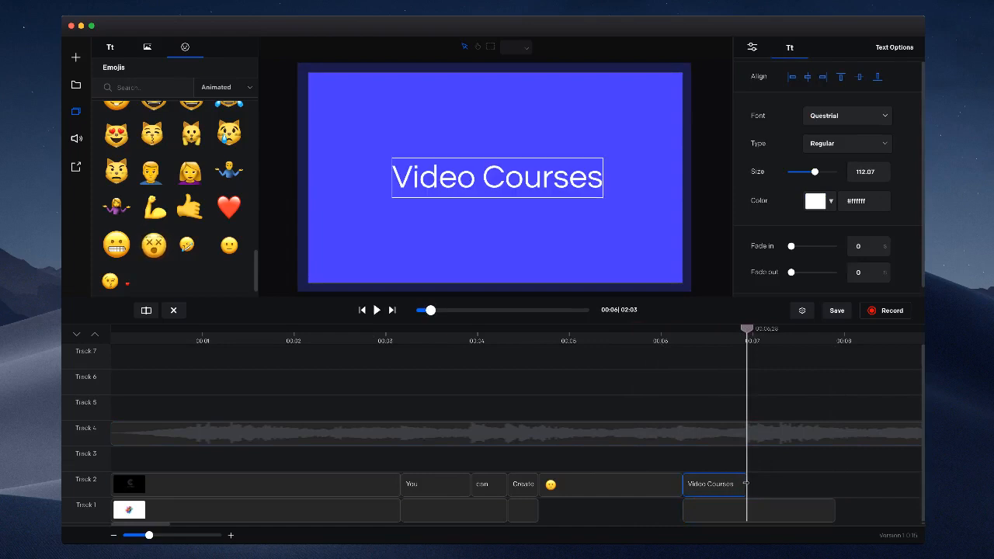
left_click_drag(835, 505, 740, 509)
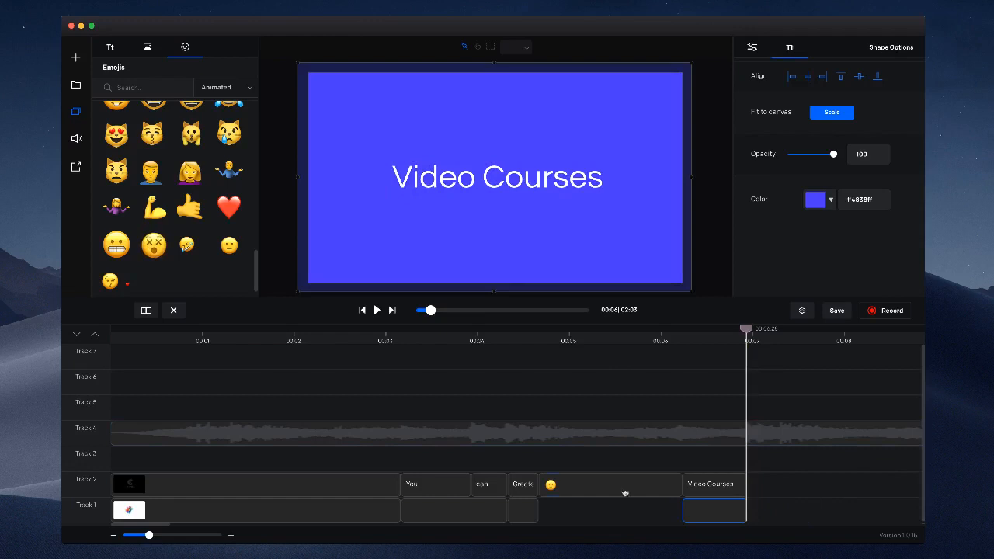
scroll(600, 412, "down", 1)
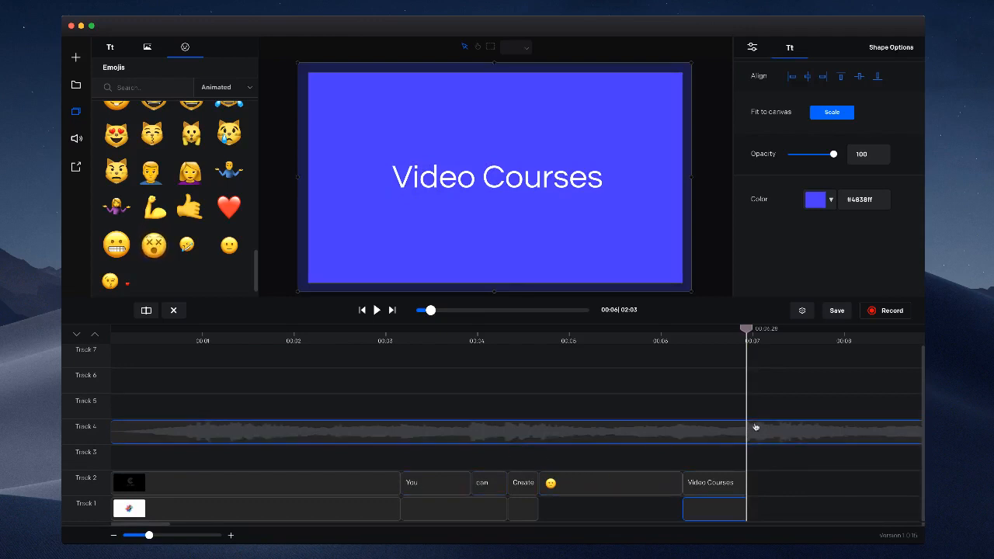
left_click_drag(745, 336, 520, 381)
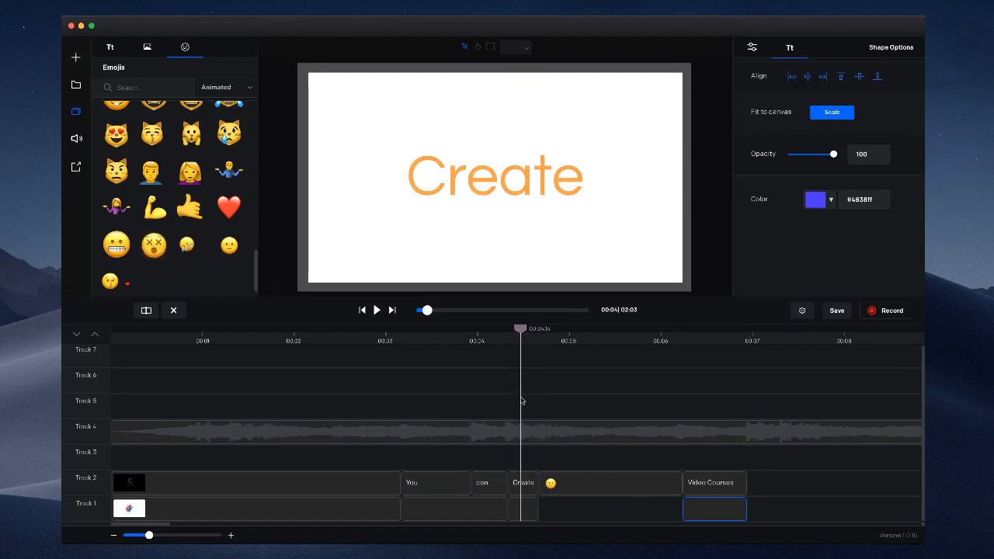
left_click_drag(520, 351, 524, 378)
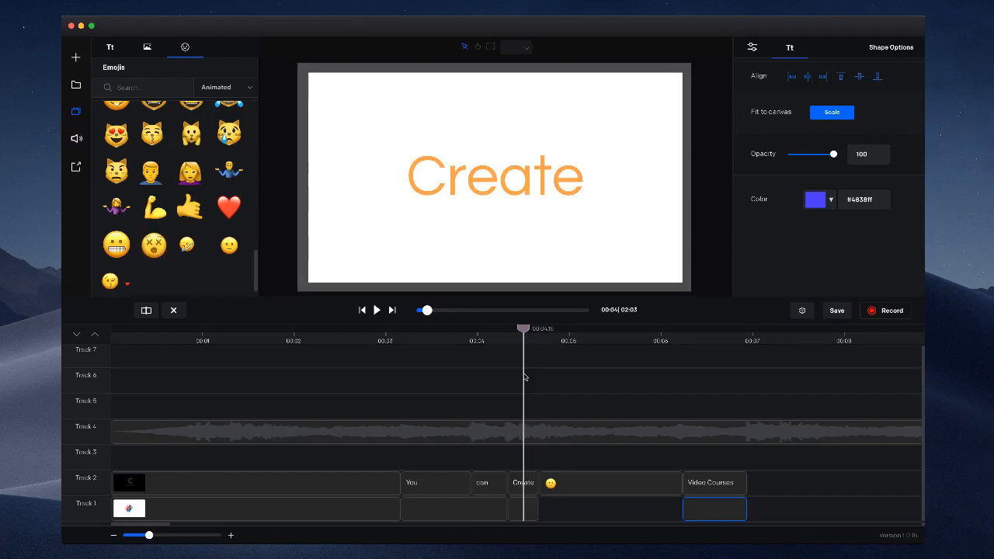
left_click_drag(523, 330, 746, 351)
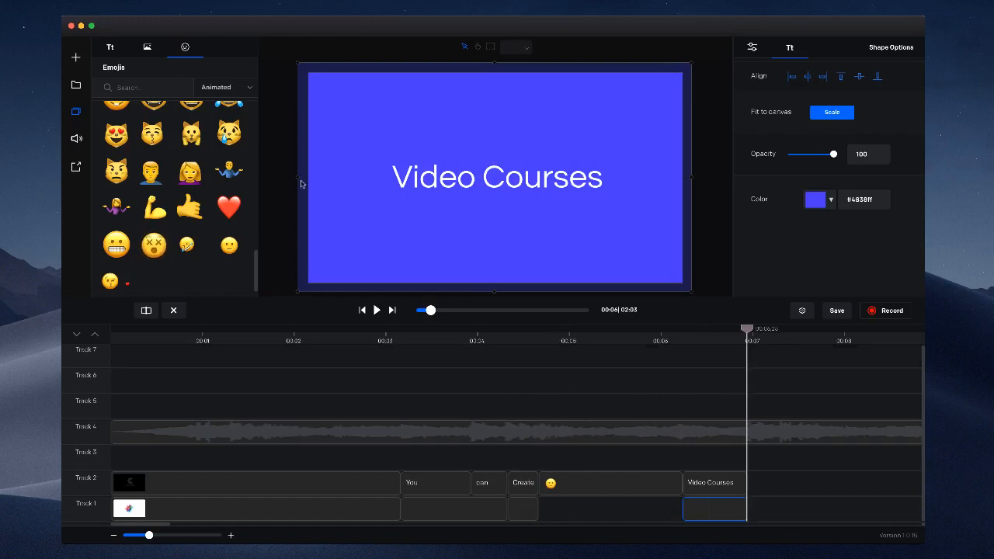
Add the orange canyon background image to Track 1 directly after the "Video Courses" background, and move the music clip to Track 7
left_click(147, 47)
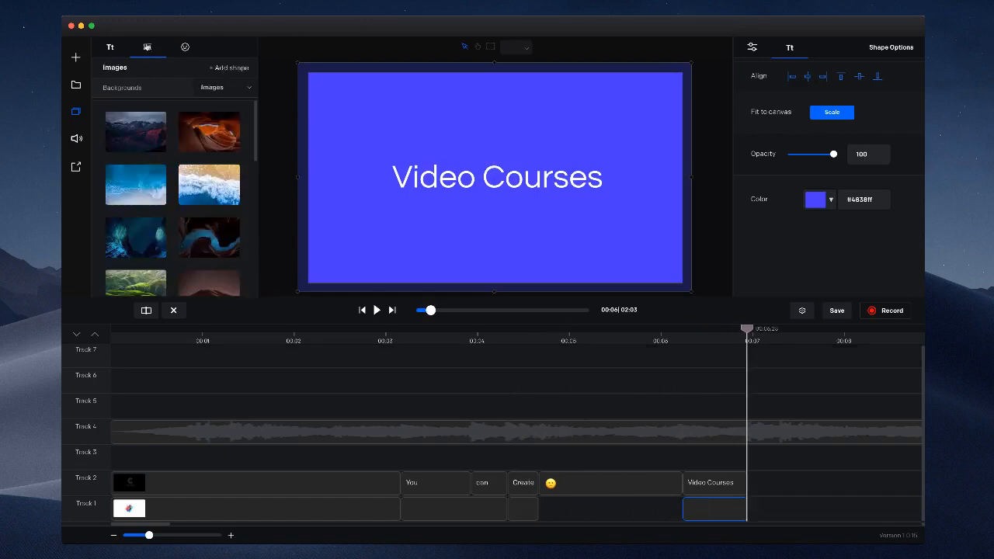
left_click_drag(225, 121, 804, 509)
left_click_drag(219, 440, 217, 366)
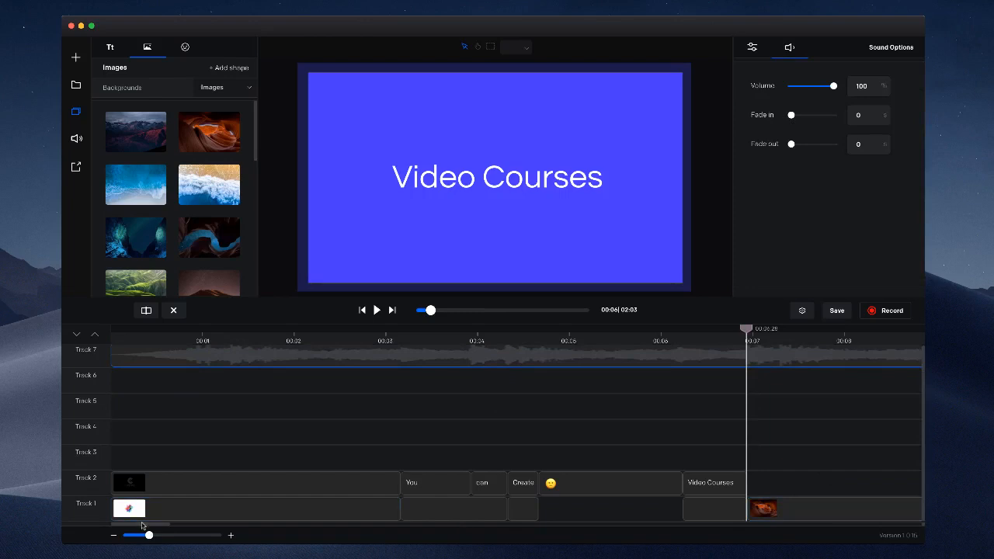
Enlarge the canyon image and reposition it to about X -2.34%, Y -13.25% so that it covers the whole canvas
scroll(142, 525, "right", 5)
left_click_drag(168, 329, 192, 329)
left_click(554, 243)
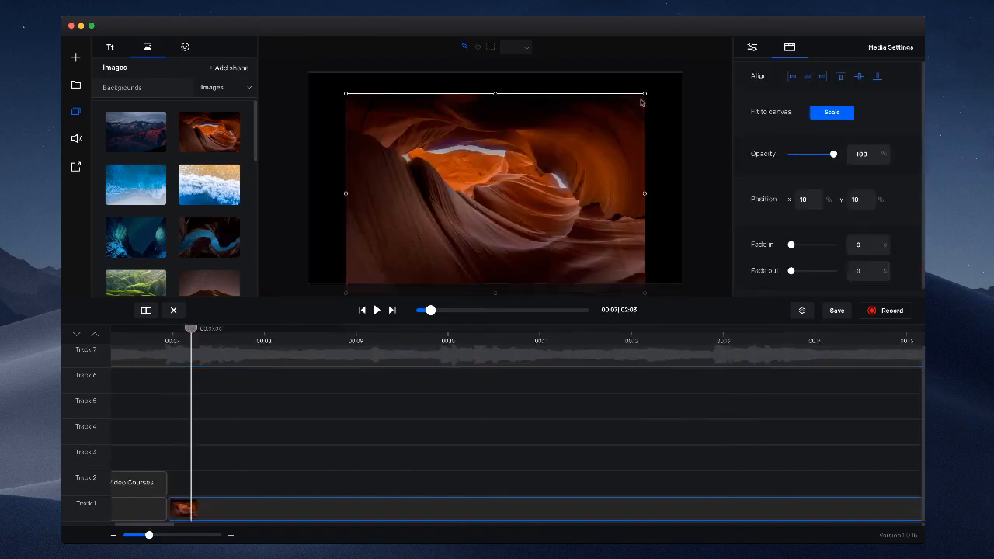
left_click_drag(645, 93, 603, 150)
scroll(602, 150, "down", 2)
left_click_drag(630, 194, 593, 207)
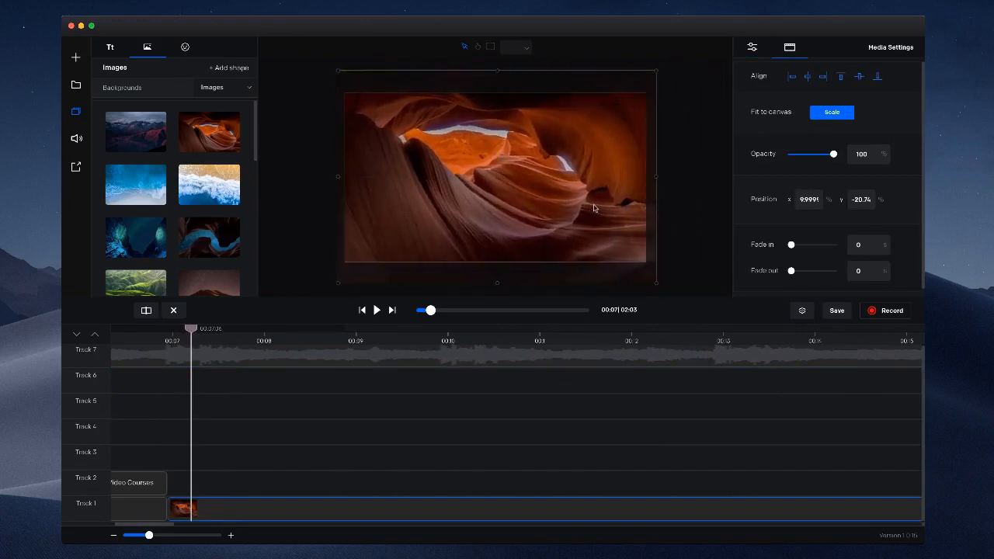
Split the canyon image clip at about 8 seconds and delete the remaining part
left_click(75, 84)
scroll(194, 211, "down", 1)
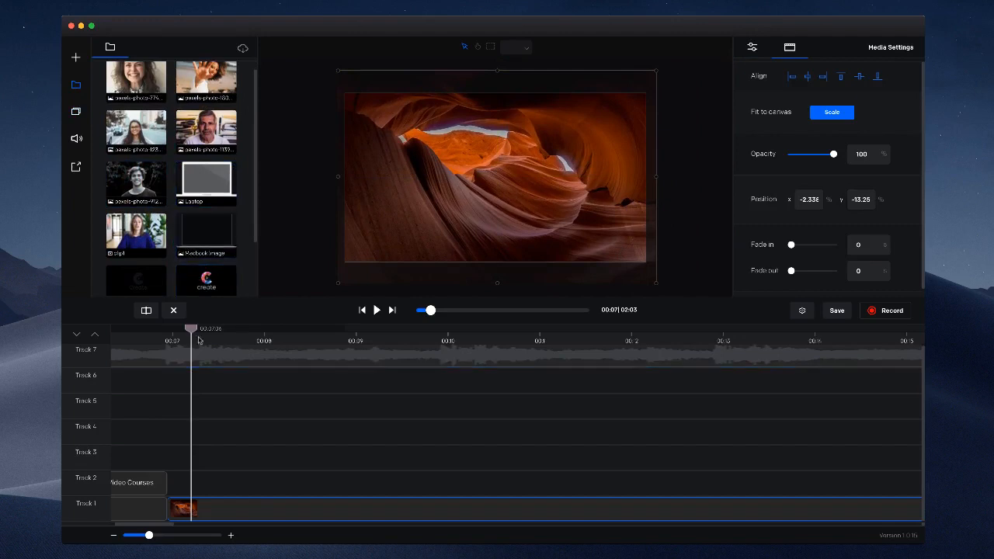
left_click_drag(193, 329, 222, 329)
left_click(146, 310)
left_click(173, 309)
Add the Macbook image to Track 2 right after "Video Courses" and trim it to the length of the canyon clip
left_click_drag(208, 247, 260, 487)
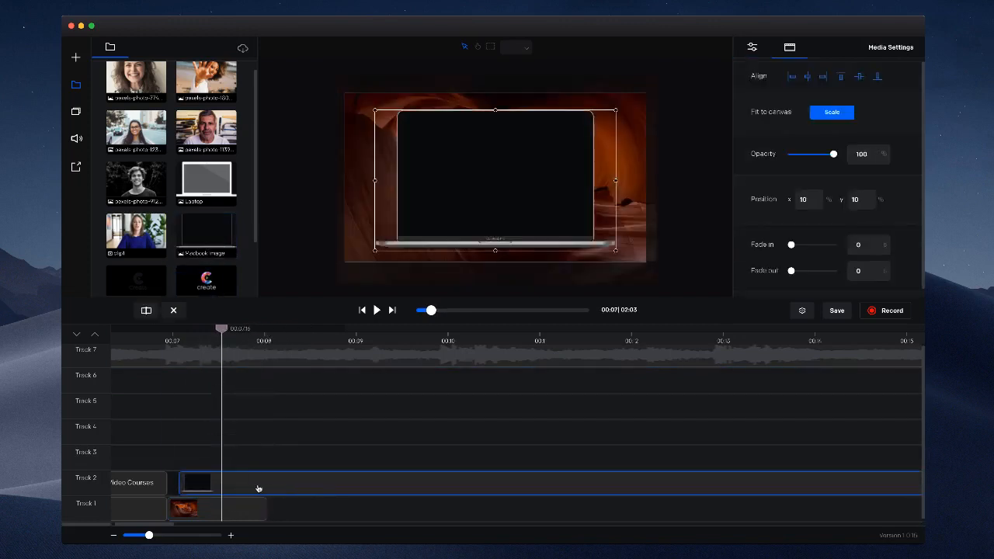
left_click(259, 344)
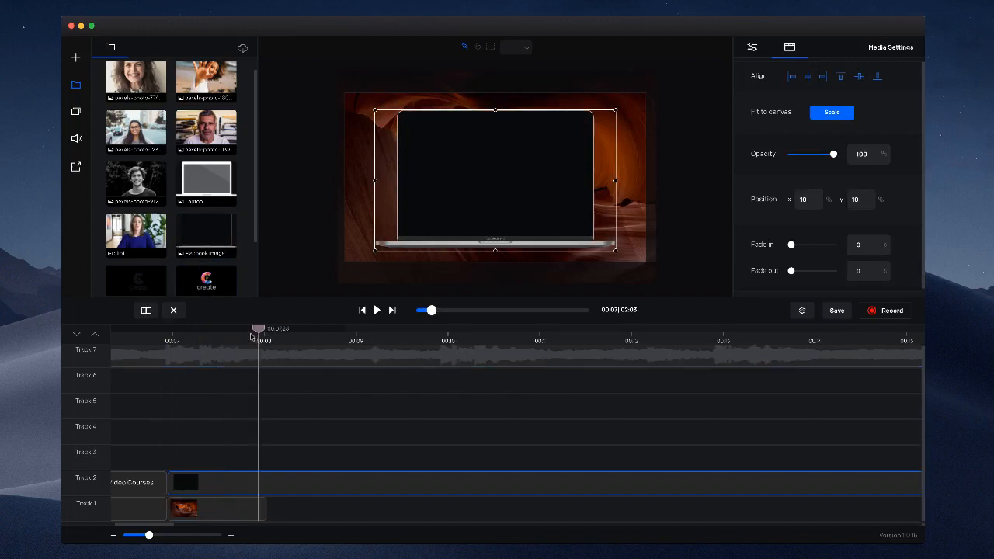
left_click(151, 316)
left_click(175, 313)
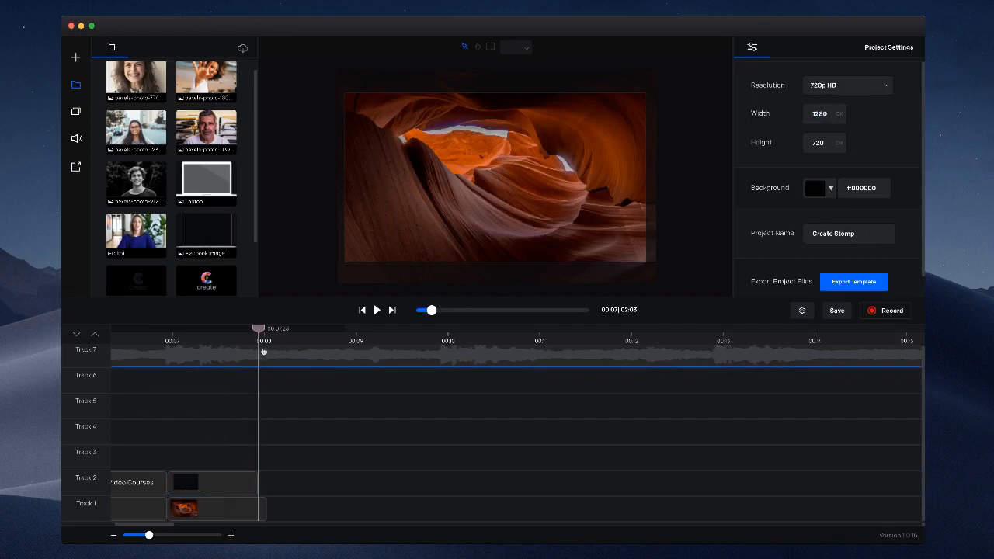
left_click_drag(258, 329, 205, 328)
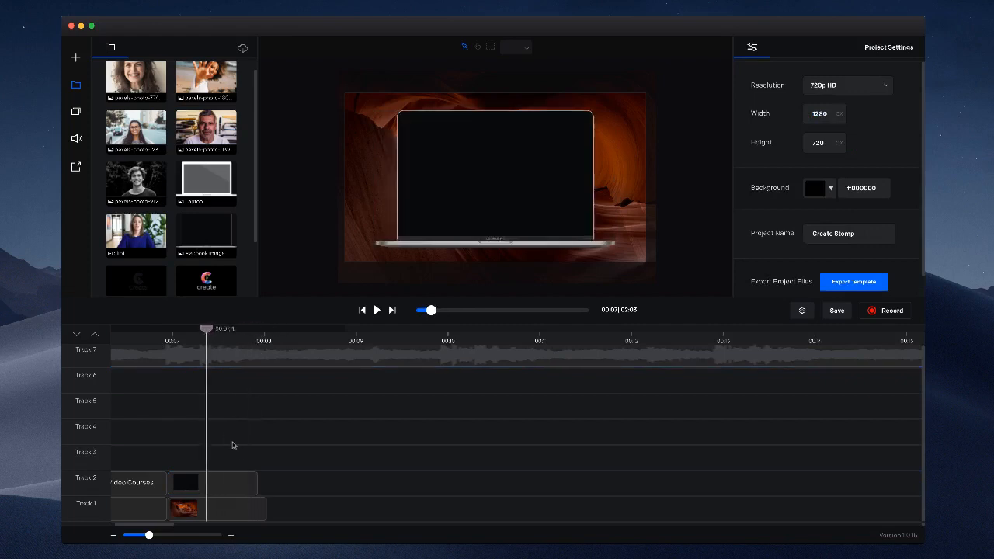
left_click(252, 477)
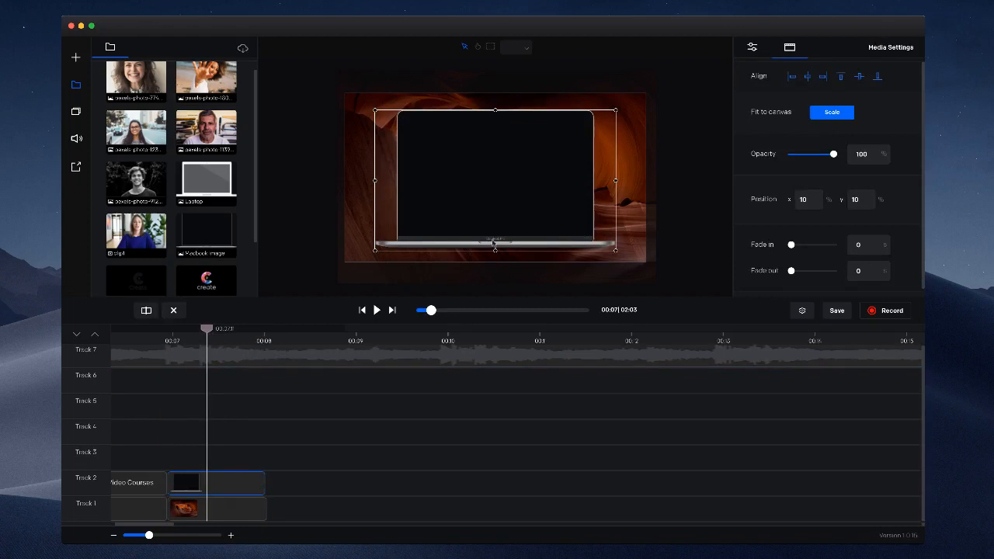
Enlarge the Macbook image until it extends beyond the canvas and position it at about X 4.92%, Y 12.62%
left_click_drag(614, 250, 711, 318)
left_click_drag(608, 209, 590, 211)
scroll(591, 211, "up", 2)
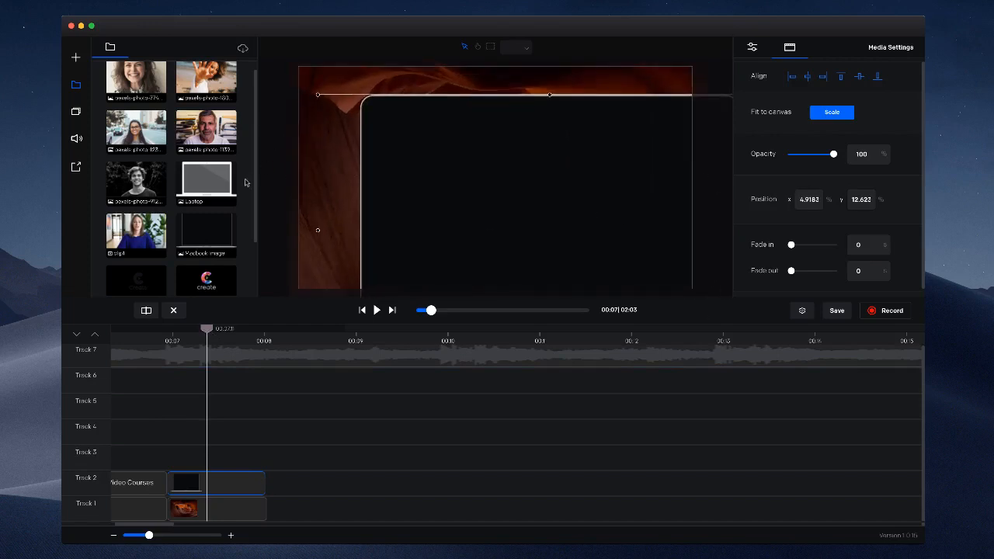
Add a shape, resize it to a panel covering the left part of the laptop screen, and set its colour to #4838ff
scroll(187, 210, "down", 3)
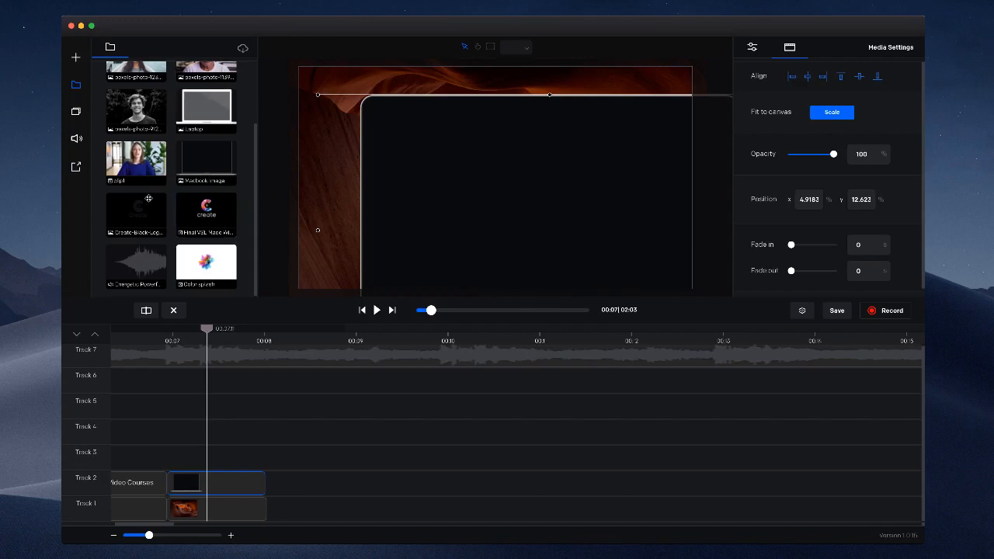
left_click(76, 111)
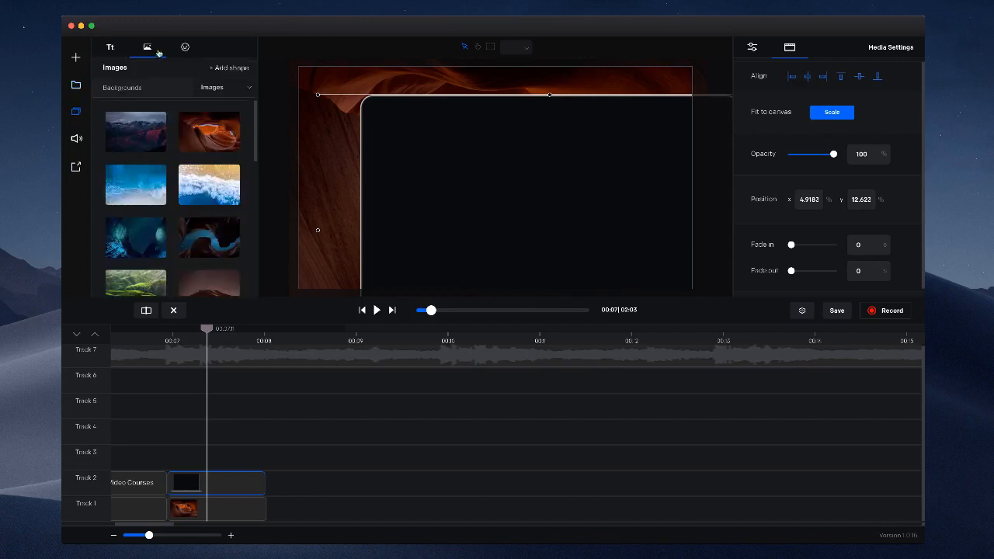
left_click(240, 68)
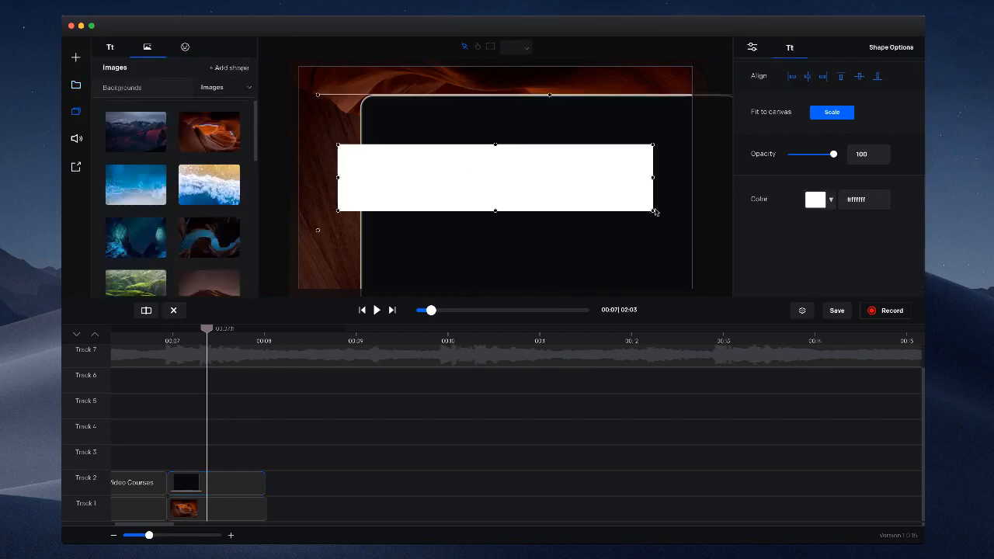
left_click_drag(652, 209, 535, 289)
left_click_drag(490, 198, 517, 171)
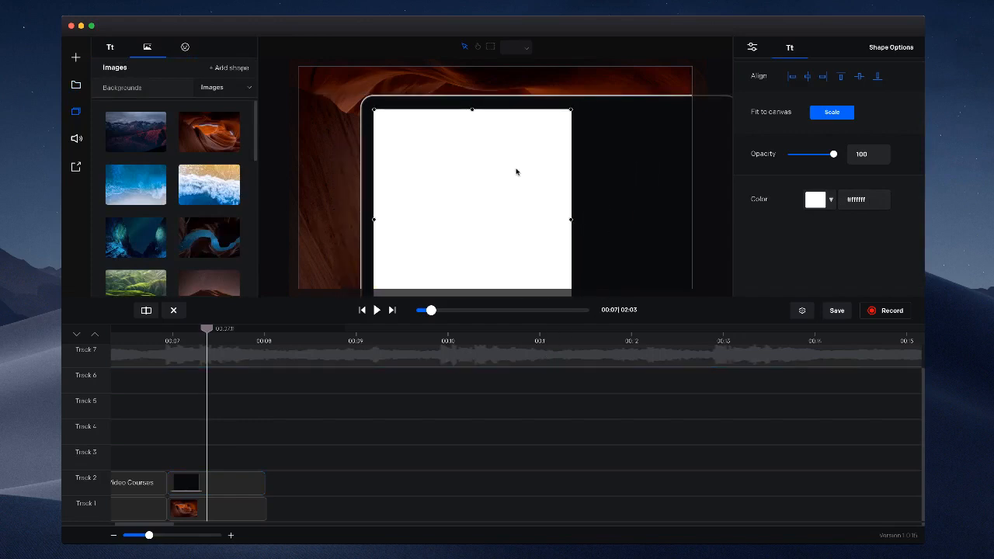
scroll(528, 241, "down", 5)
left_click_drag(547, 283, 529, 267)
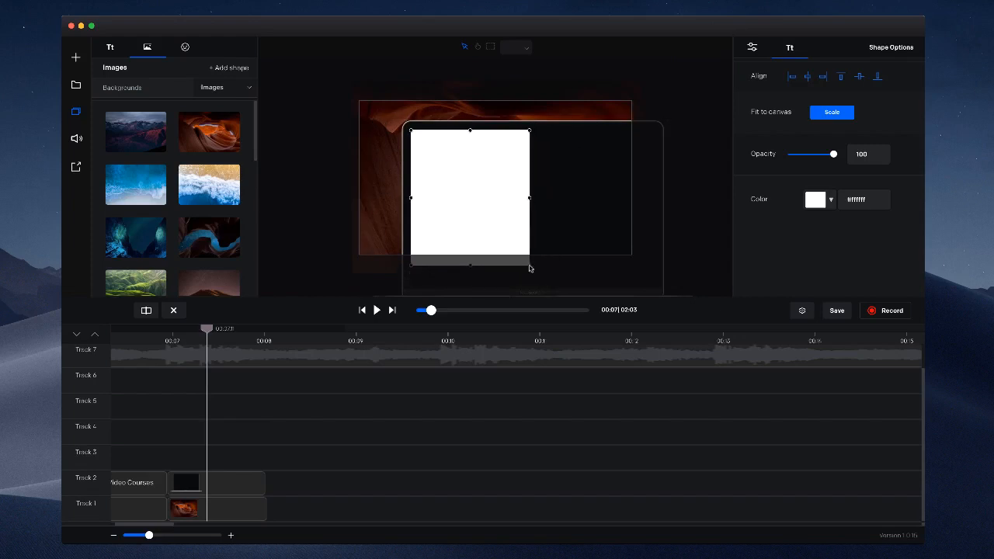
scroll(529, 268, "up", 3)
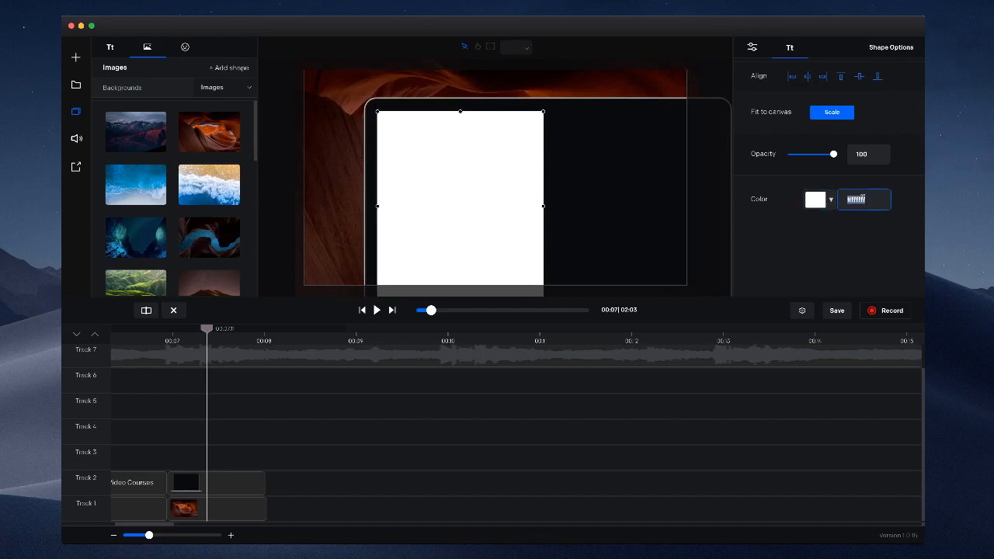
type("#4b3eff")
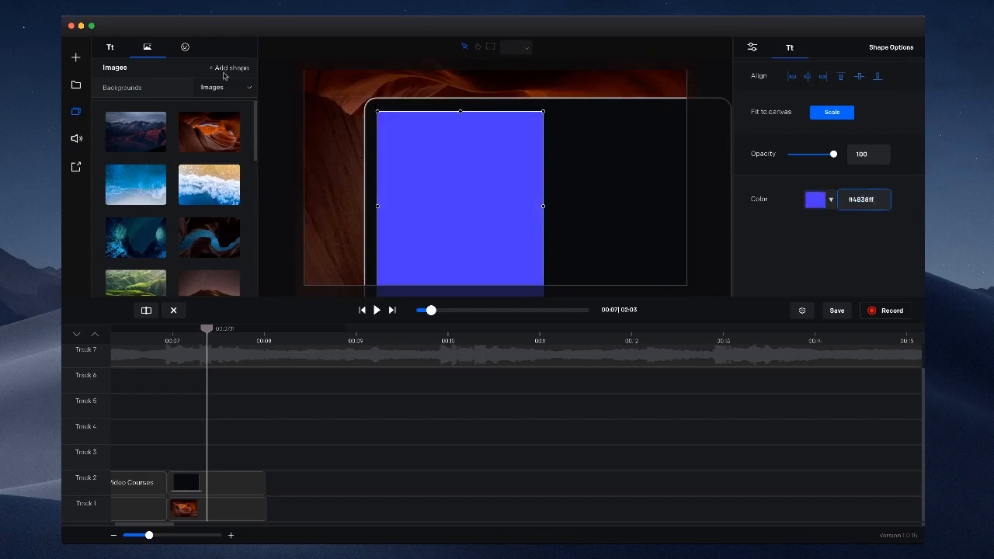
Add the "Welcome To my world" typography preset and arrange its two lines one above the other on the blue panel
left_click(126, 49)
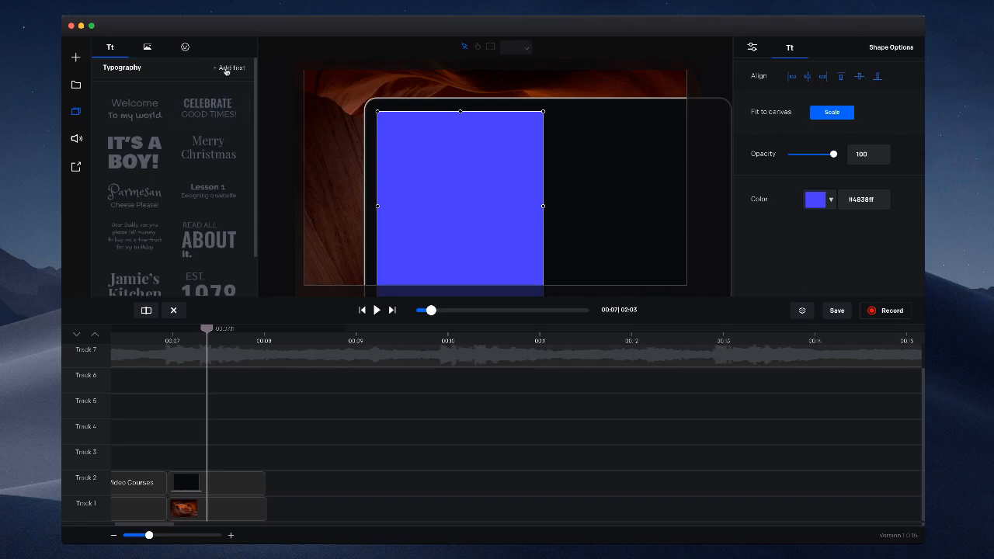
left_click_drag(136, 109, 196, 454)
left_click_drag(512, 143, 452, 236)
left_click_drag(553, 114, 497, 184)
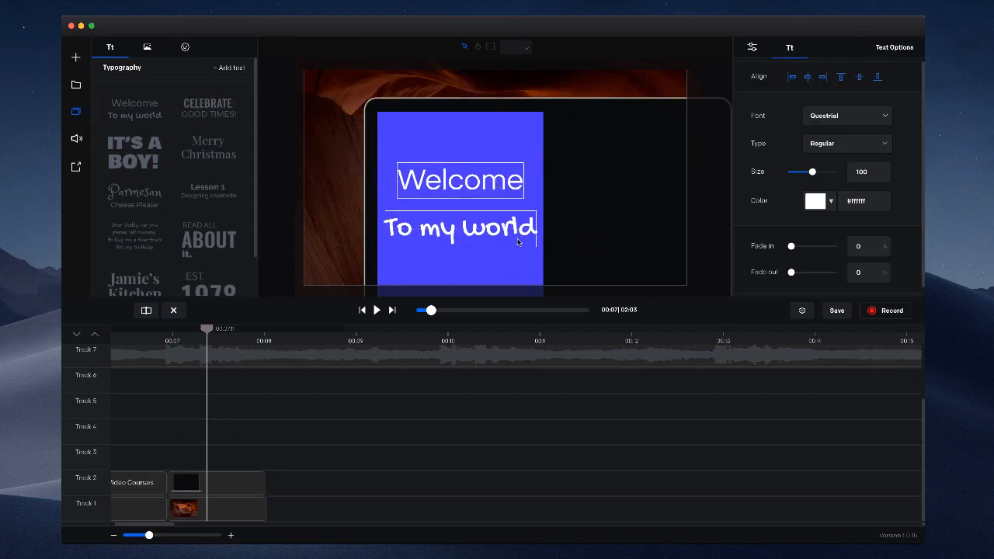
left_click(524, 226)
left_click_drag(525, 227, 525, 220)
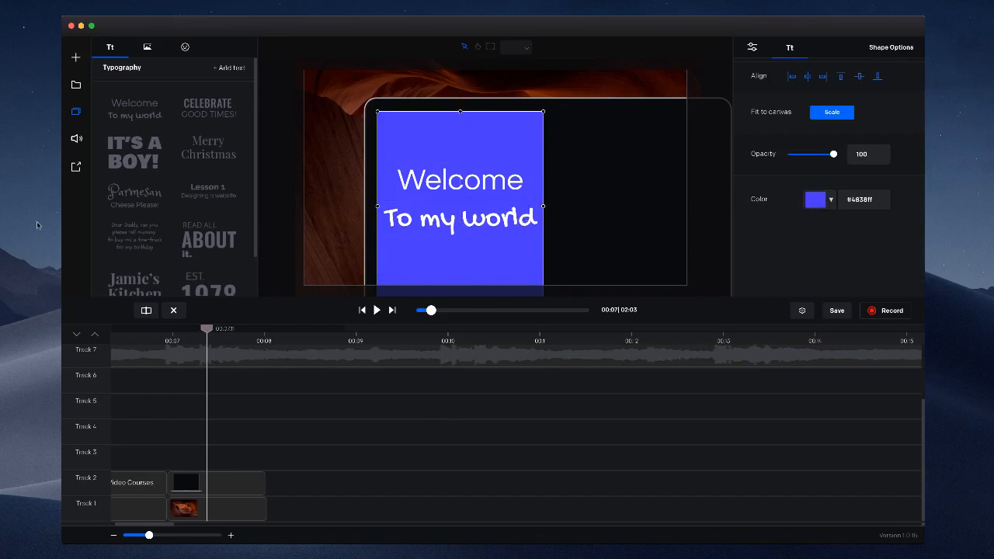
Add the clip1 video to Track 3 and position it at about X 33.79%, Y 19.52%, so the woman appears beside the blue panel
left_click(76, 85)
scroll(193, 225, "down", 5)
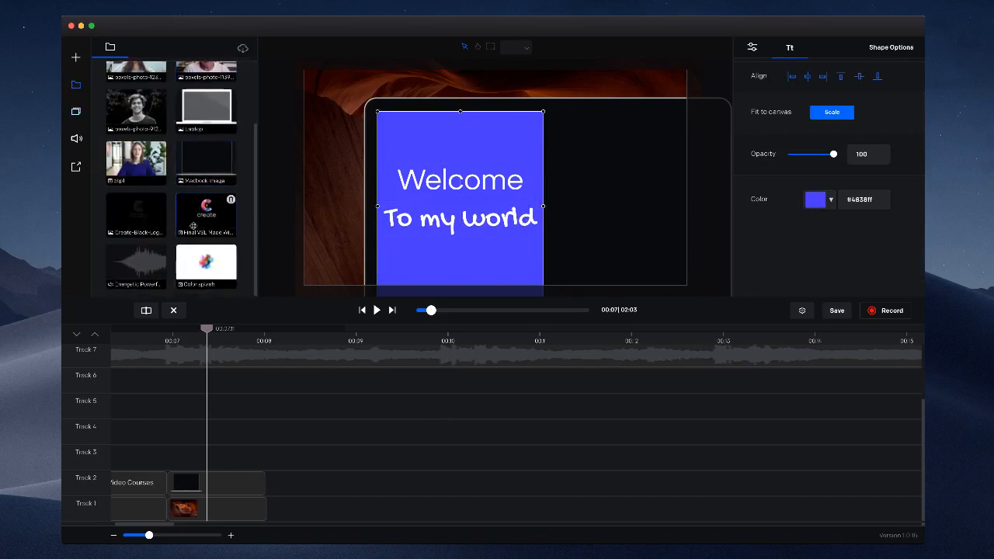
left_click_drag(138, 168, 251, 465)
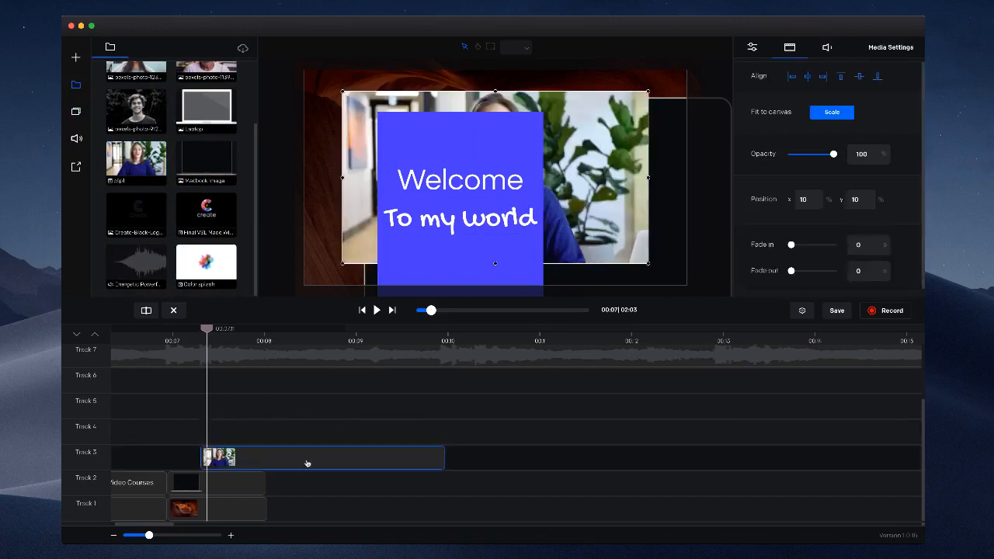
left_click_drag(361, 106, 452, 127)
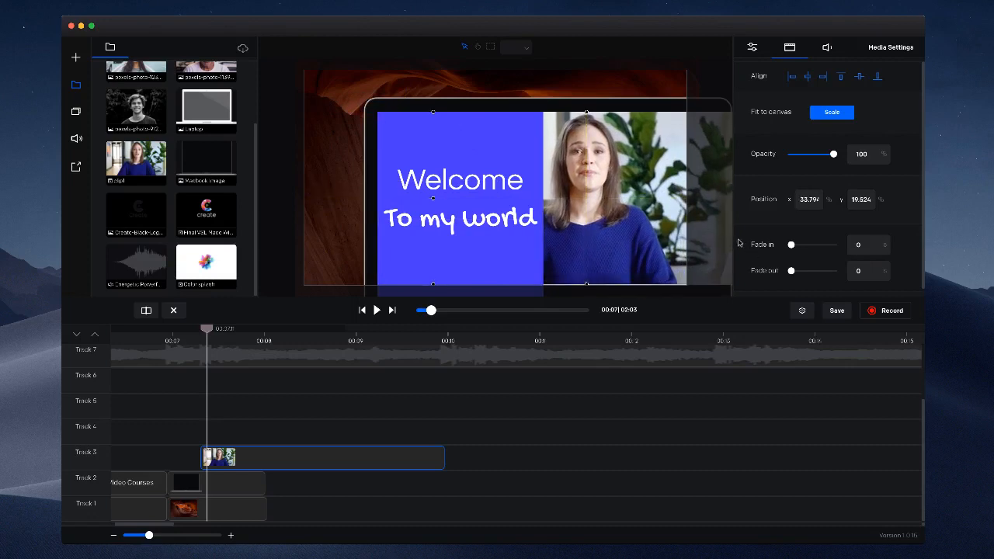
Enlarge the clip1 video, reposition it to about X 27.06%, Y 19.72%, and align and trim it to match the Macbook clip
scroll(738, 242, "down", 3)
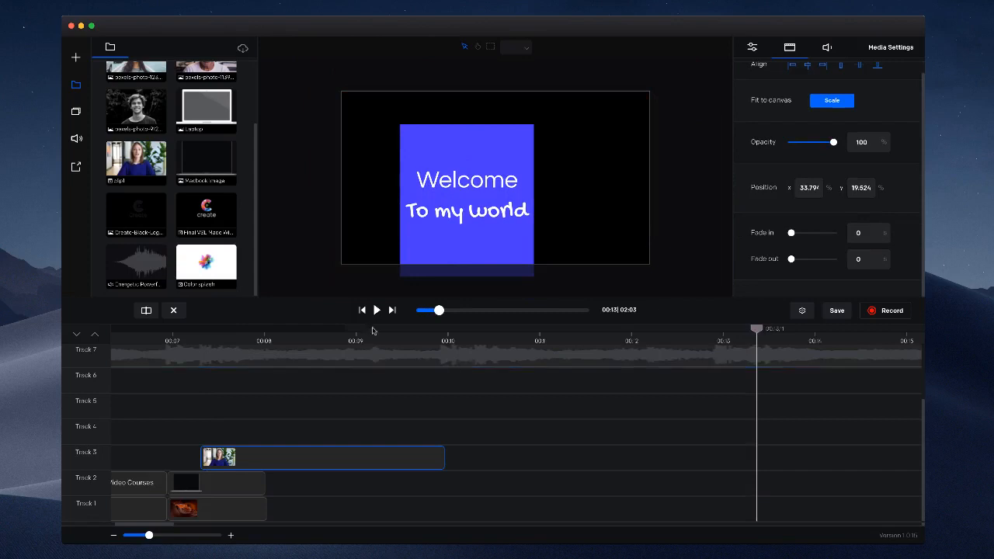
left_click(373, 331)
left_click_drag(629, 226, 608, 226)
left_click_drag(443, 455, 220, 458)
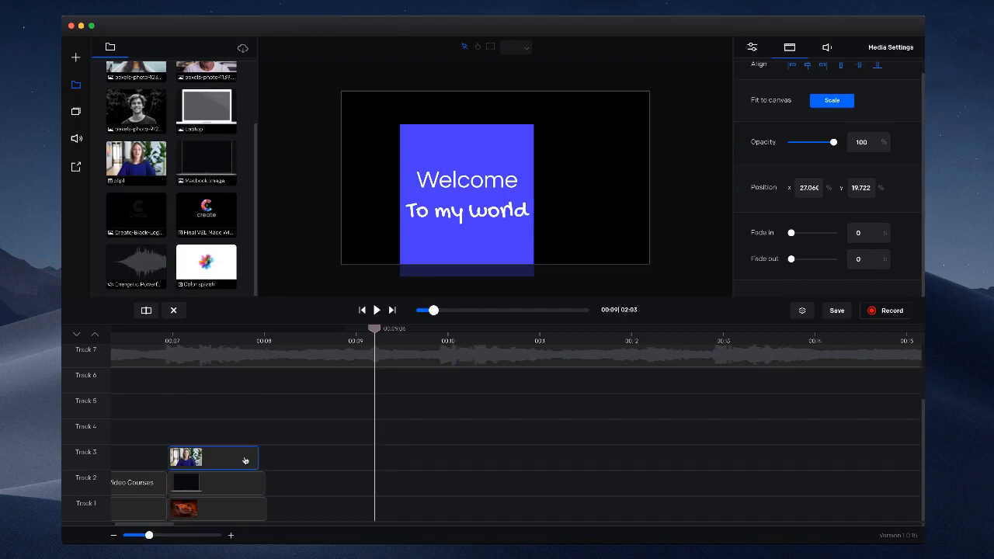
left_click(217, 329)
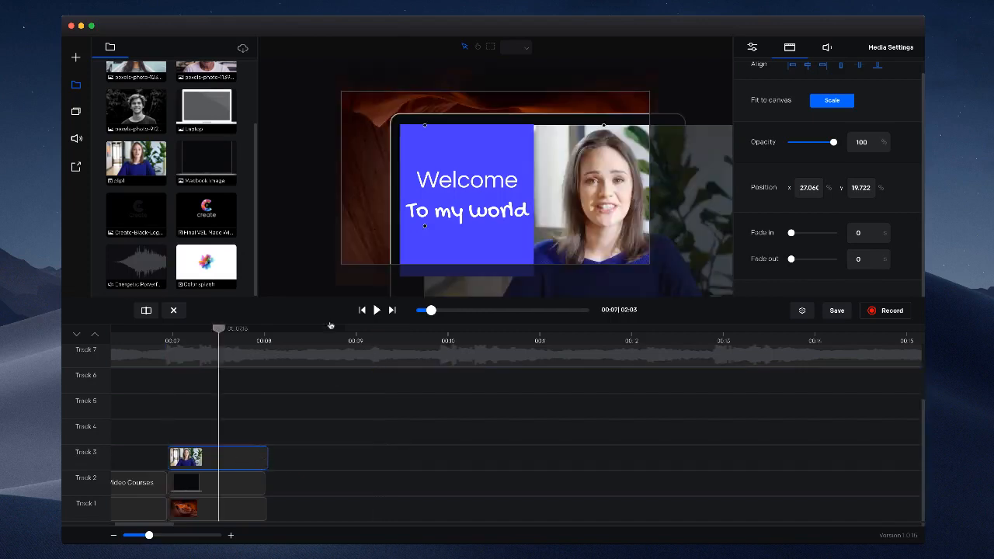
Fit the whole canvas in the preview and move the clip1 video to about X 26.19%, Y 19.19%
left_click(489, 48)
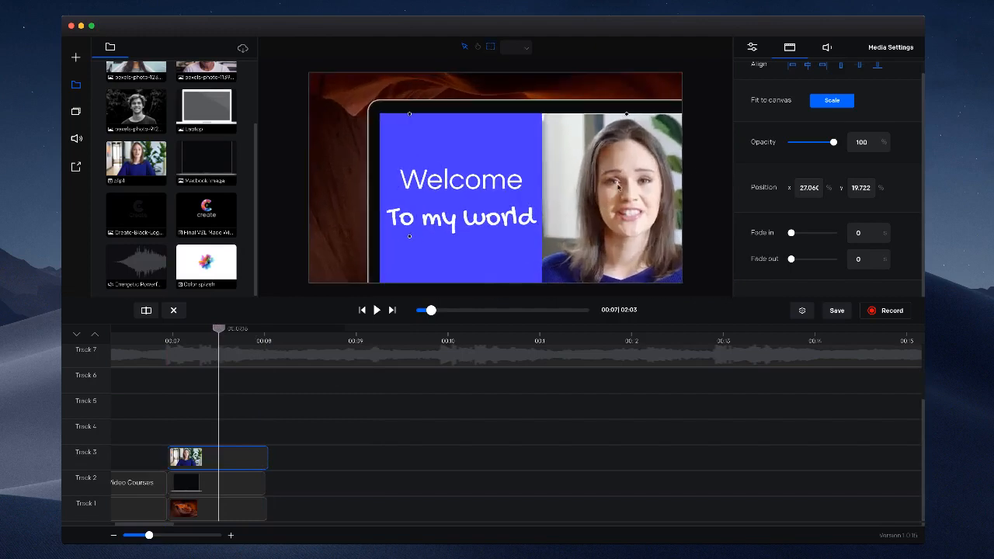
left_click_drag(660, 147, 649, 147)
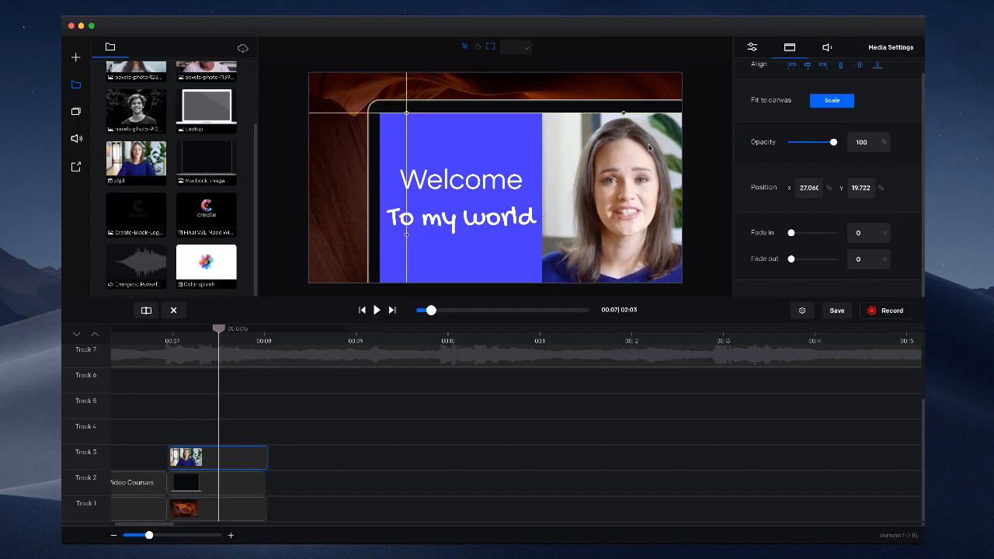
Move the blue shape down to Track 4 on the timeline, starting together with the clip1 video just before 7 seconds
left_click(509, 145)
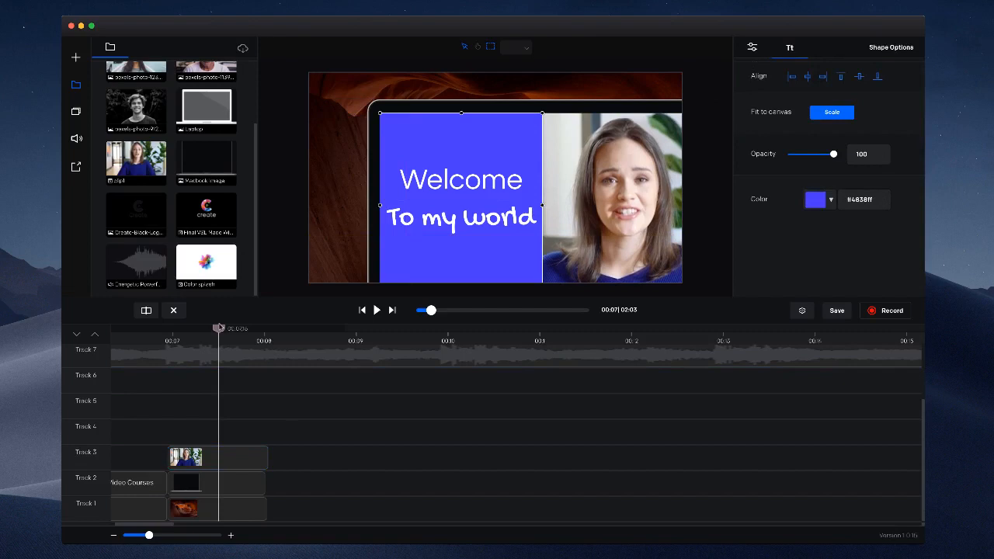
left_click_drag(219, 328, 267, 361)
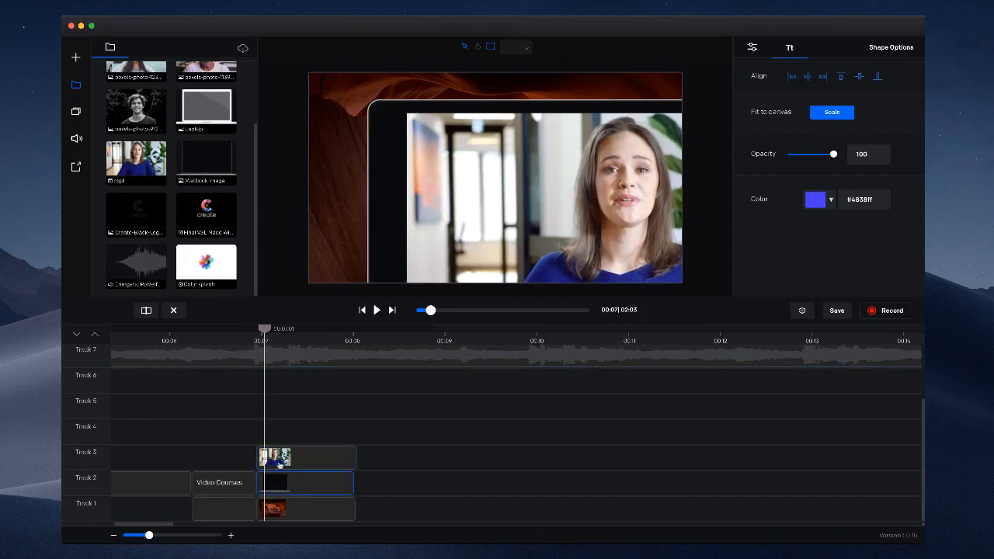
left_click(256, 451)
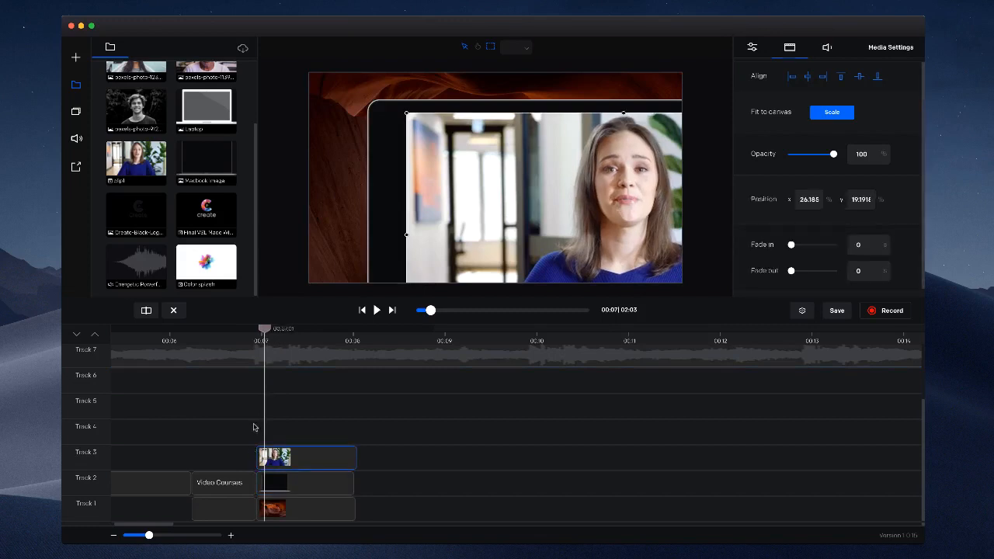
left_click(227, 487)
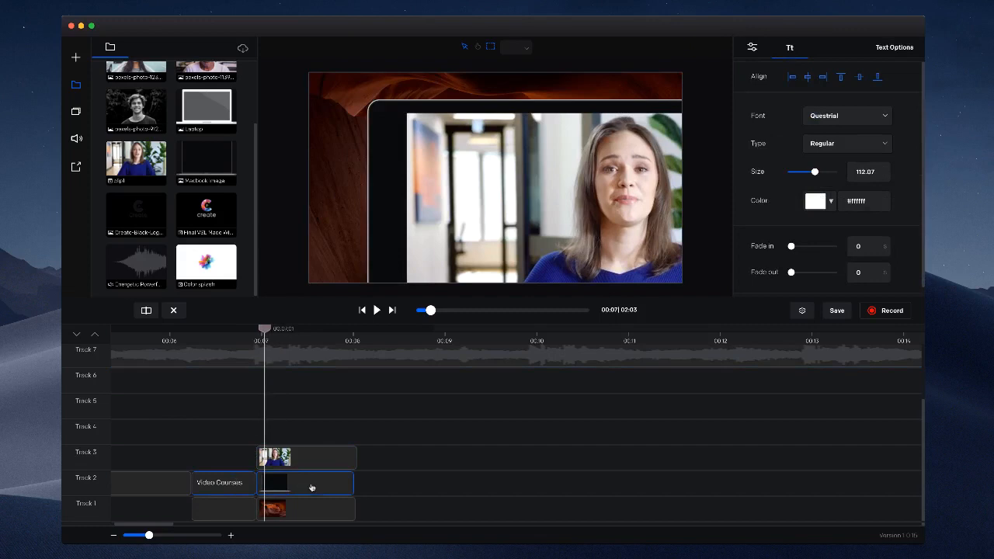
scroll(335, 449, "up", 3)
left_click_drag(334, 409, 292, 443)
scroll(314, 397, "up", 3)
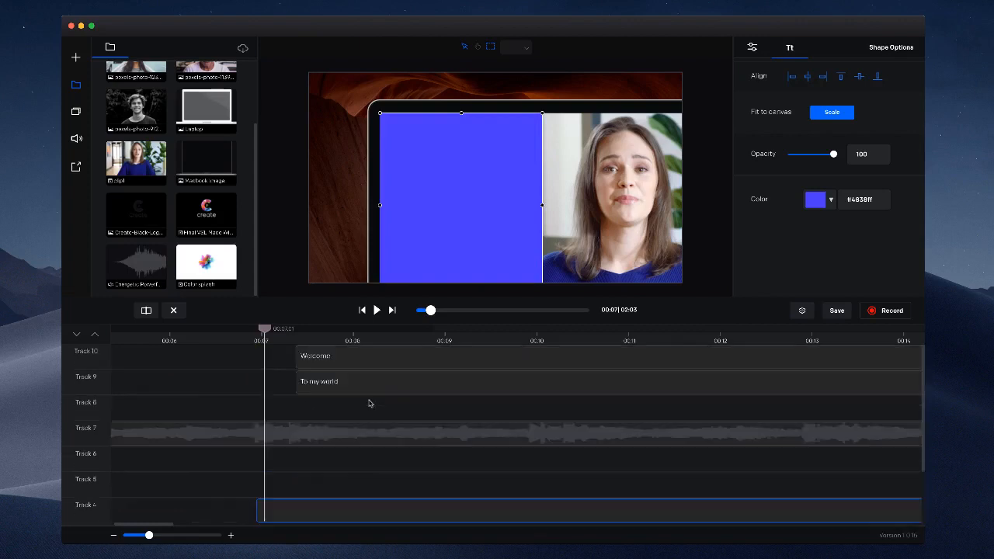
Move the "To my world" text to Track 5 and the "Welcome" text to Track 6, both starting with the clip1 video
left_click_drag(361, 381, 320, 486)
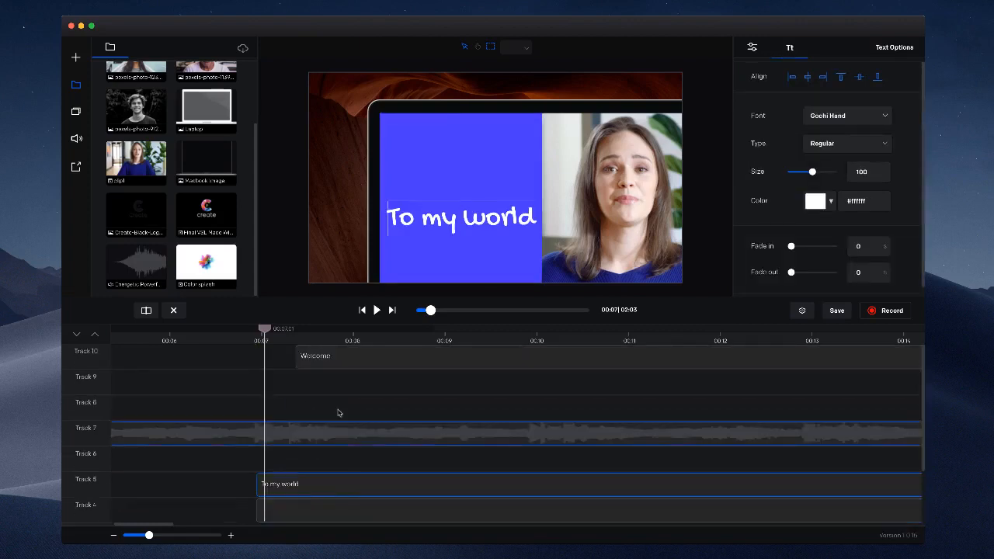
left_click_drag(336, 359, 295, 458)
scroll(296, 460, "down", 3)
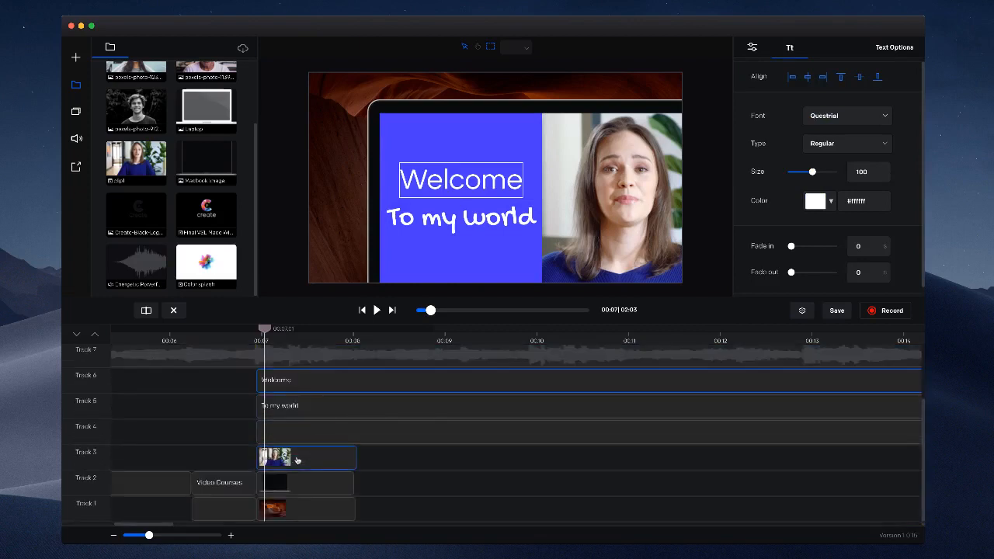
Split both text clips, the blue shape and the clip1 video at 00:07:21, and extend the second clip1 part to about 9.6 seconds
left_click_drag(353, 336, 233, 335)
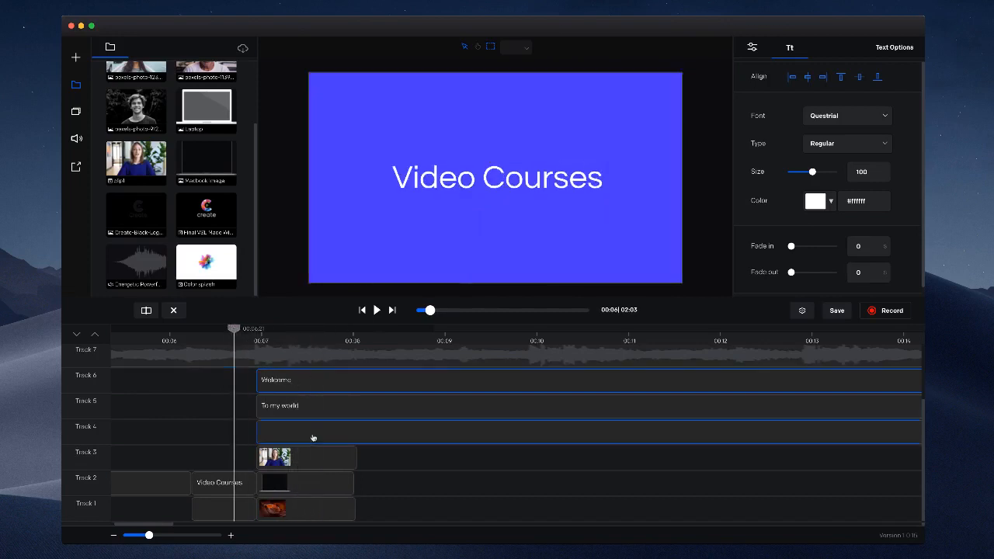
left_click(376, 310)
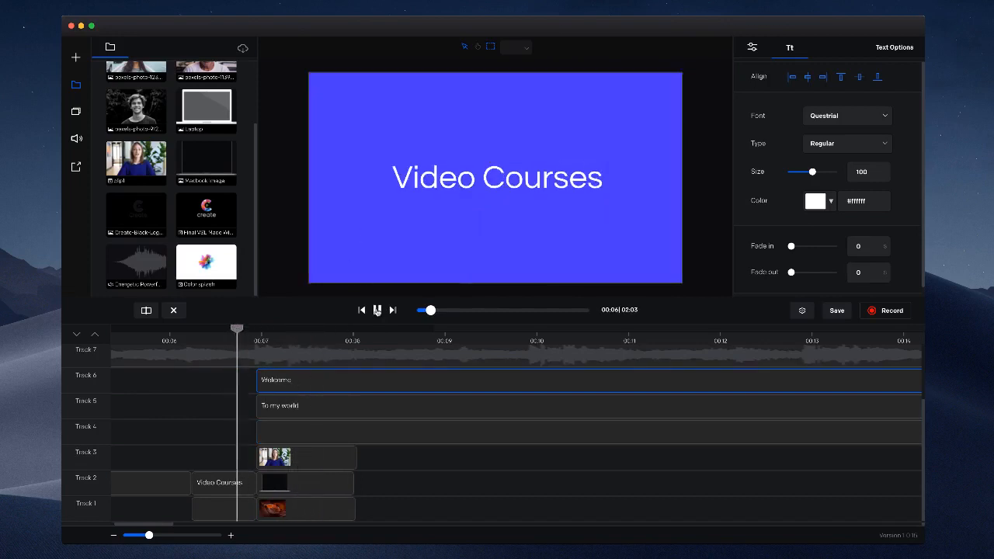
key("space")
left_click_drag(352, 331, 320, 329)
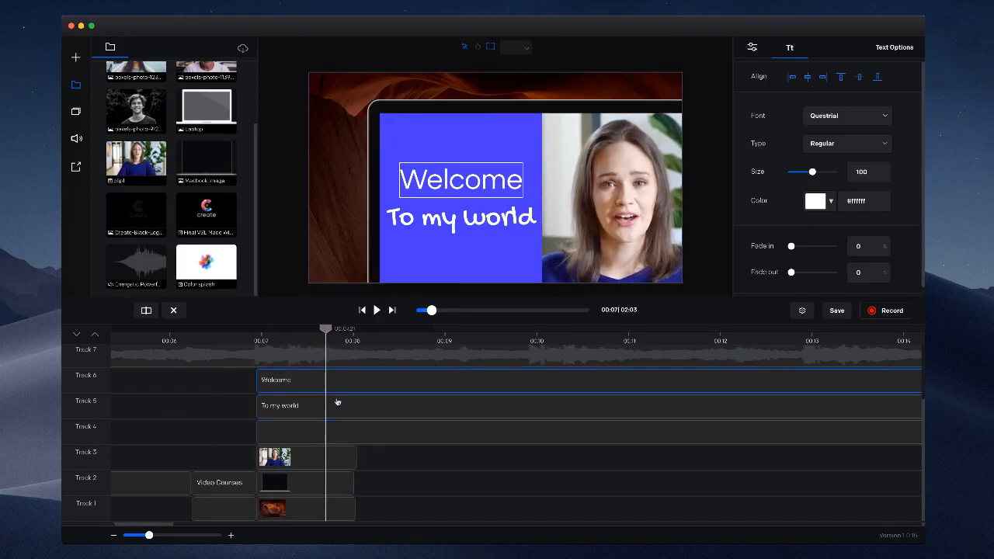
left_click(145, 311)
left_click(295, 432)
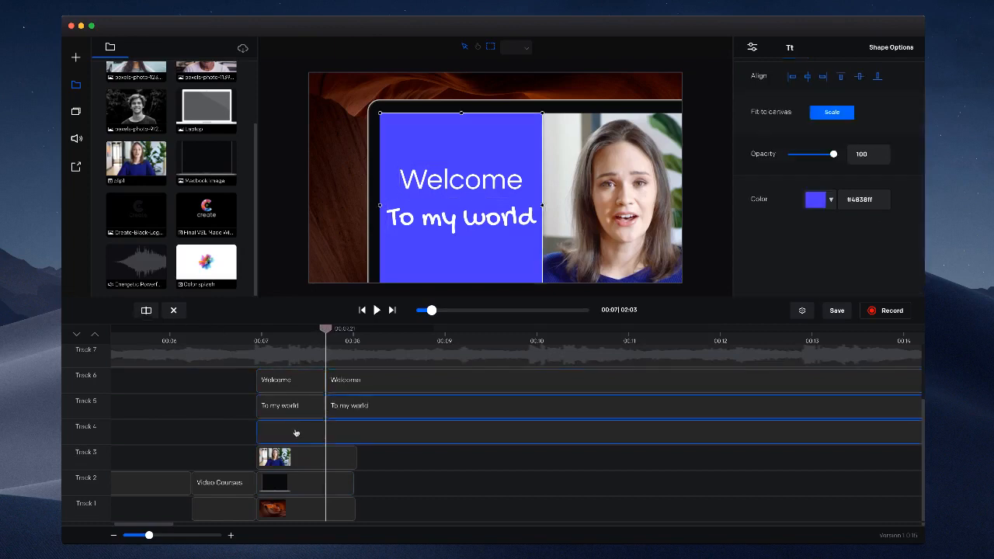
left_click(332, 457)
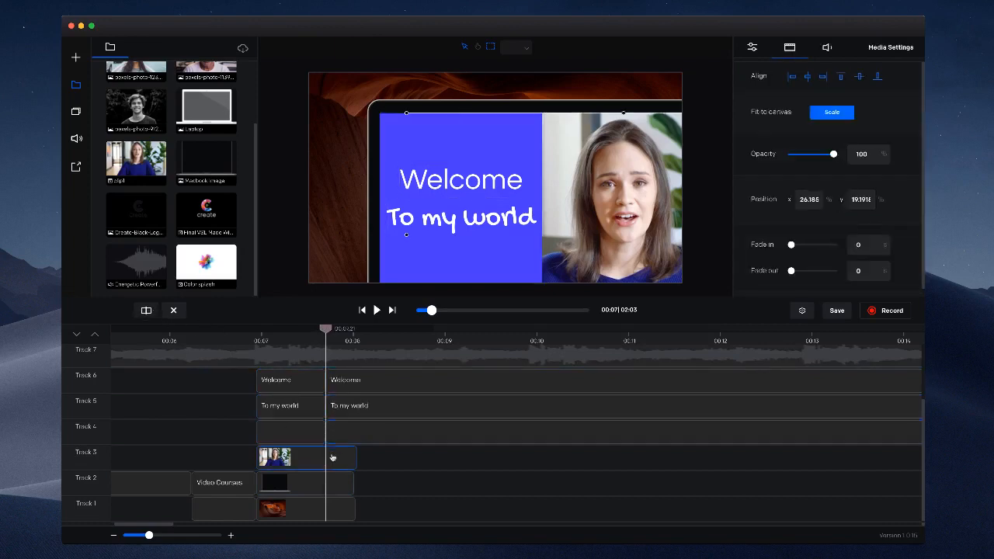
left_click(146, 311)
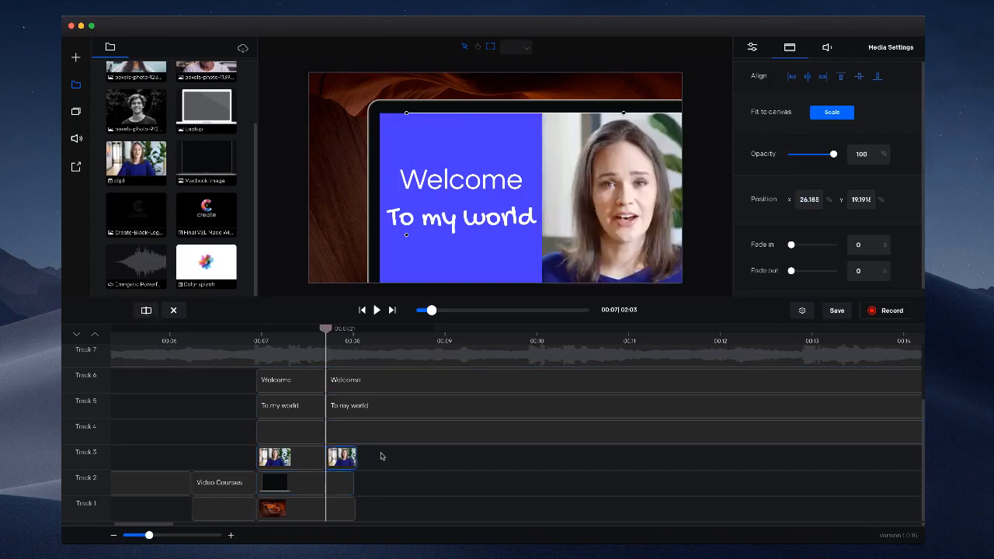
left_click_drag(356, 453, 541, 458)
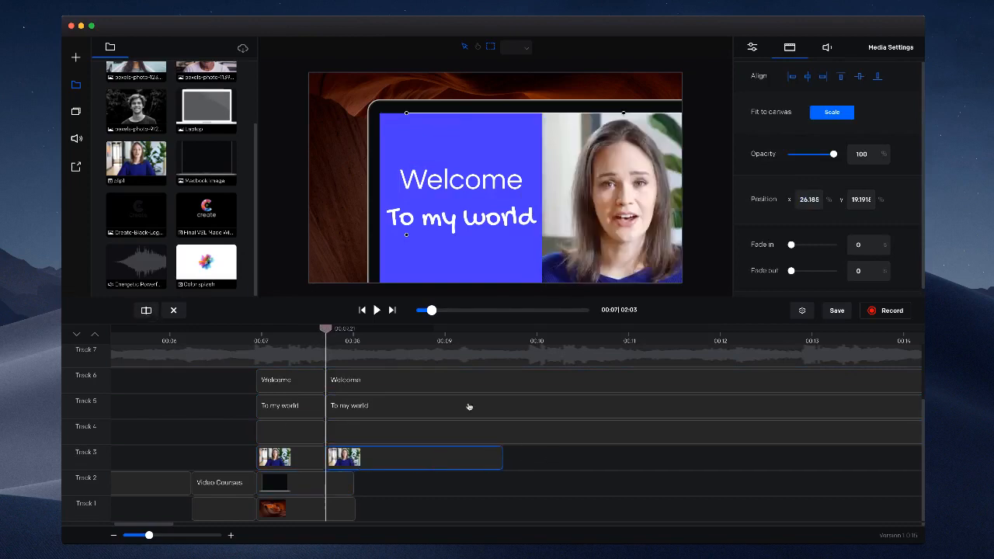
At 00:08:07, resize the second blue shape to cover the canvas's left half and centre the "Welcome" and "To my world" lines on it
left_click_drag(329, 329, 377, 329)
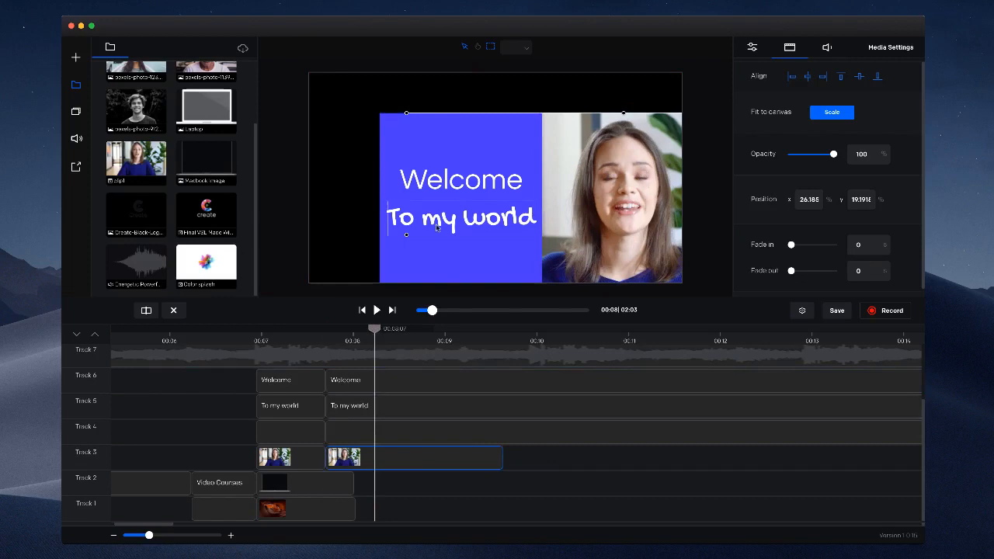
left_click_drag(410, 133, 337, 93)
left_click_drag(468, 256, 496, 288)
left_click_drag(480, 190, 426, 170)
left_click_drag(512, 231, 463, 208)
Enlarge the second clip1 part and position it at about X 2.44%, Y -3.47% so the woman fills the canvas's right half
left_click(653, 138)
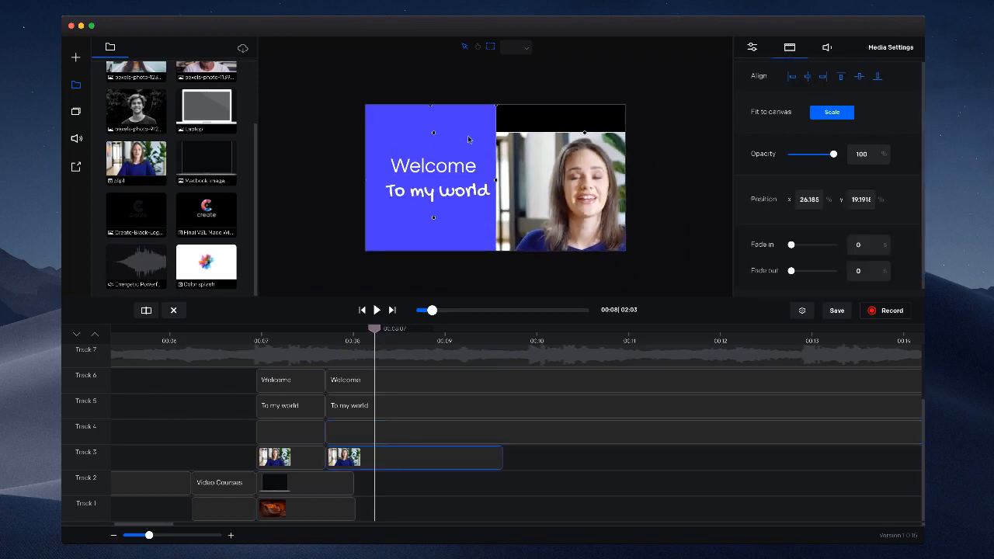
left_click_drag(433, 133, 387, 94)
left_click_drag(617, 153, 621, 160)
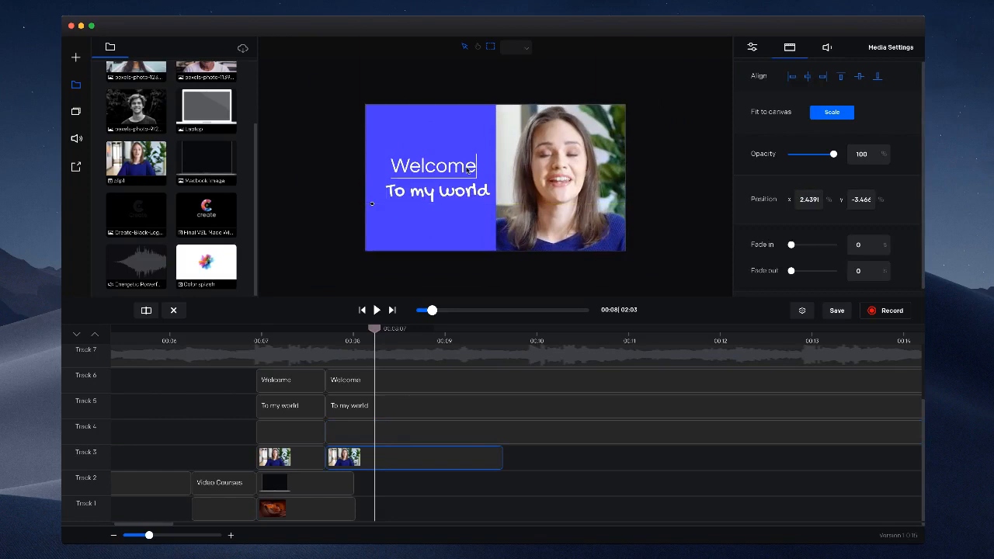
Play the video from the beginning through the full-screen welcome scene and scrub back over the "Video Courses" and emoji scenes
left_click_drag(366, 346, 319, 347)
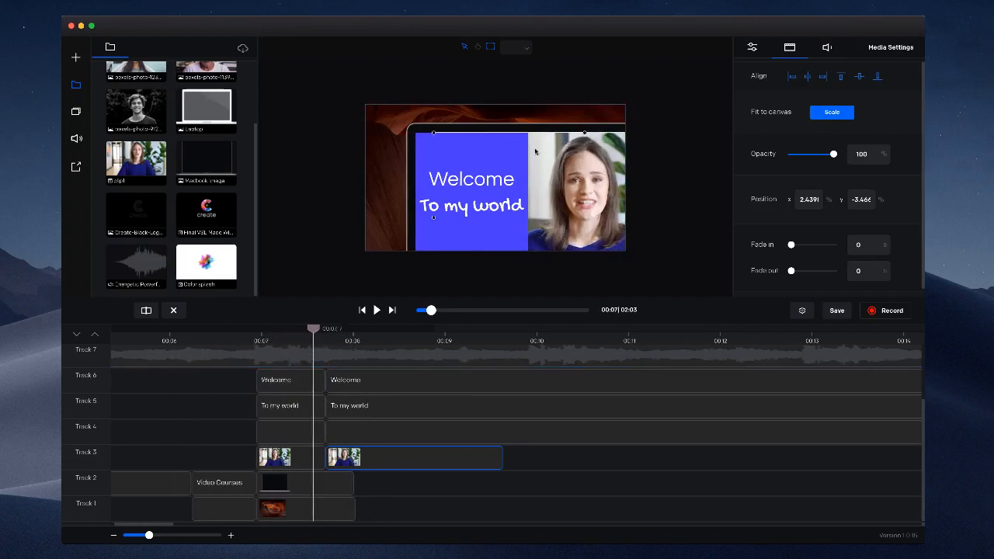
scroll(510, 205, "up", 5)
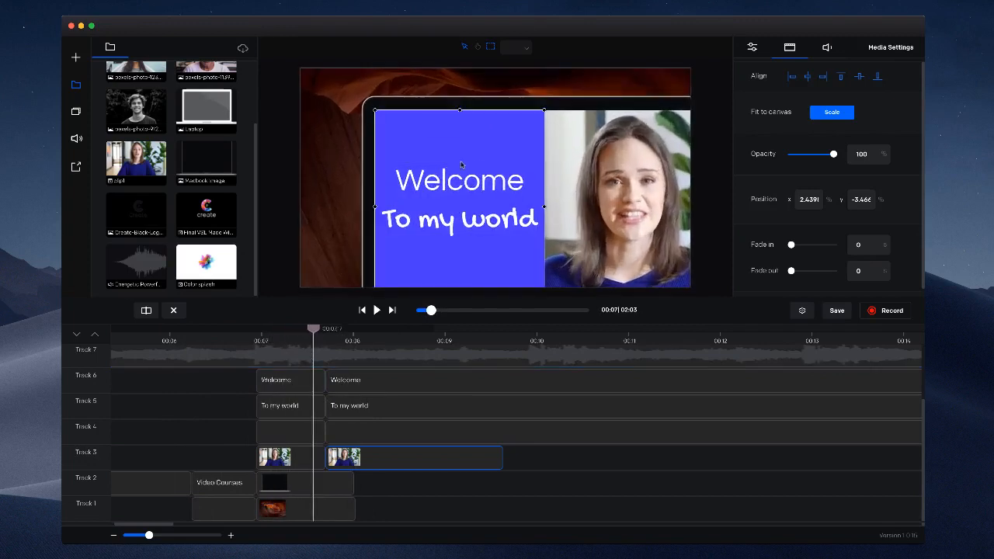
left_click(228, 332)
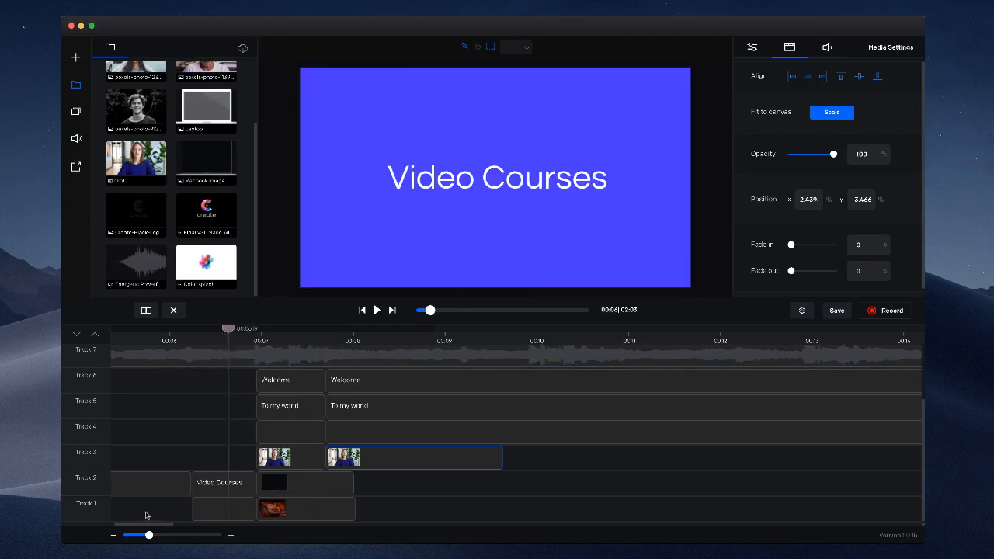
left_click_drag(149, 538, 124, 522)
left_click(361, 310)
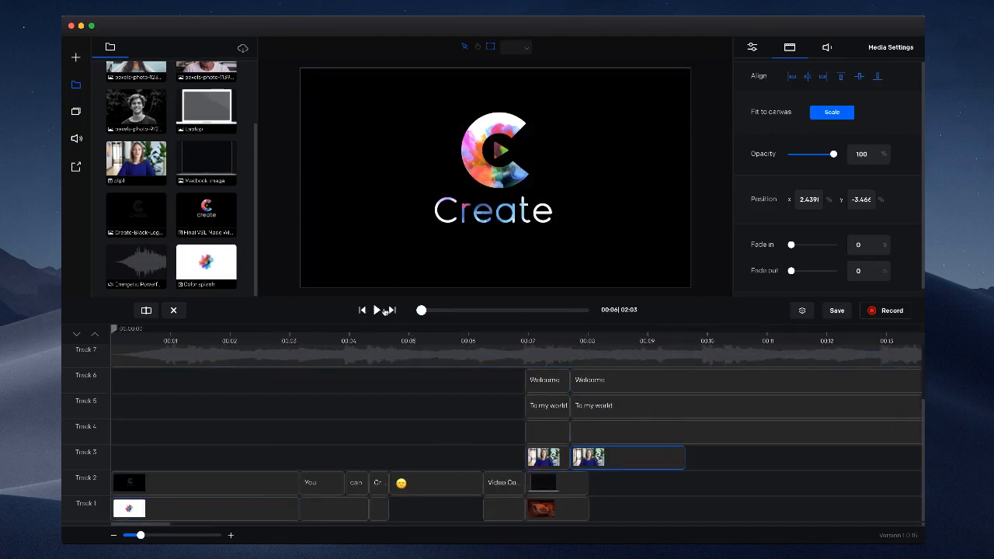
left_click(378, 310)
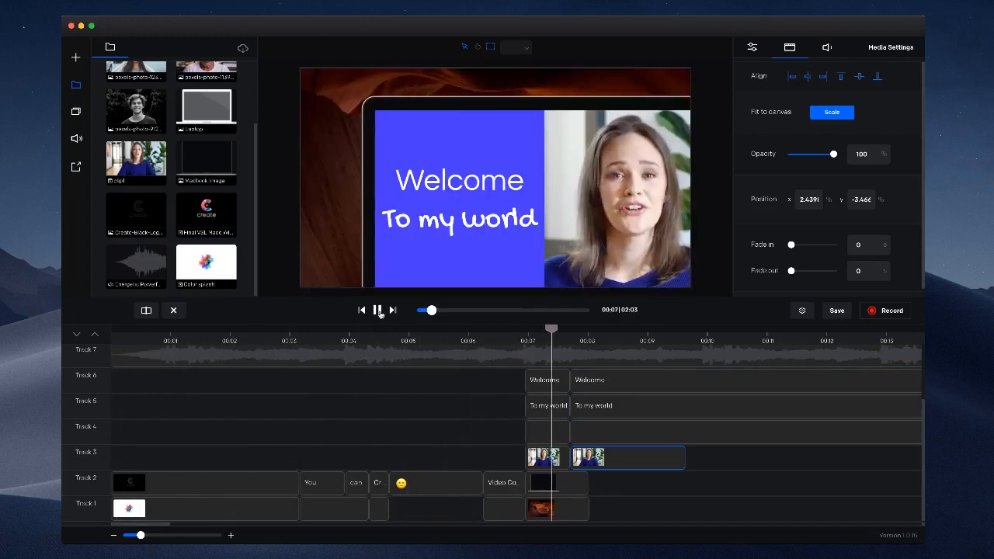
left_click(377, 310)
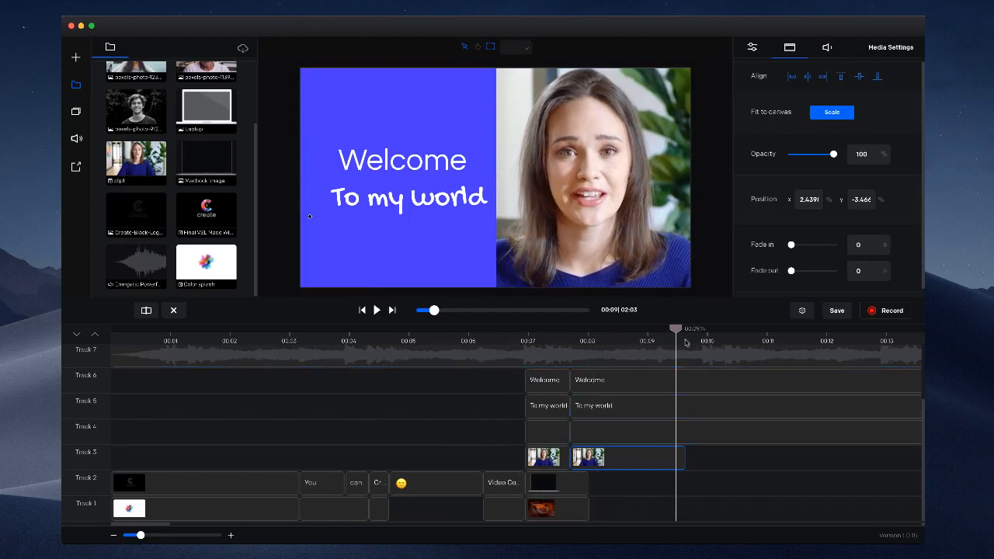
left_click_drag(674, 349, 487, 353)
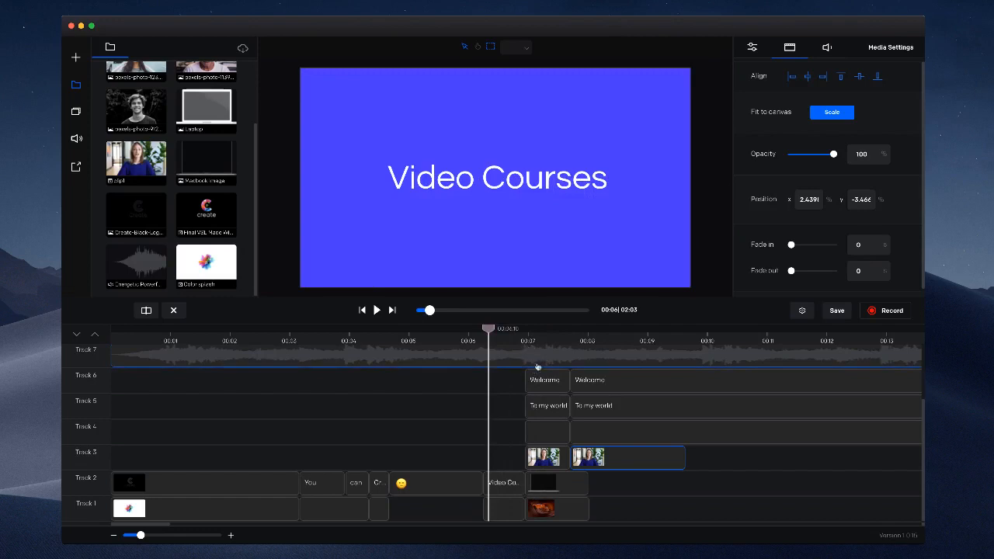
left_click_drag(487, 354, 488, 436)
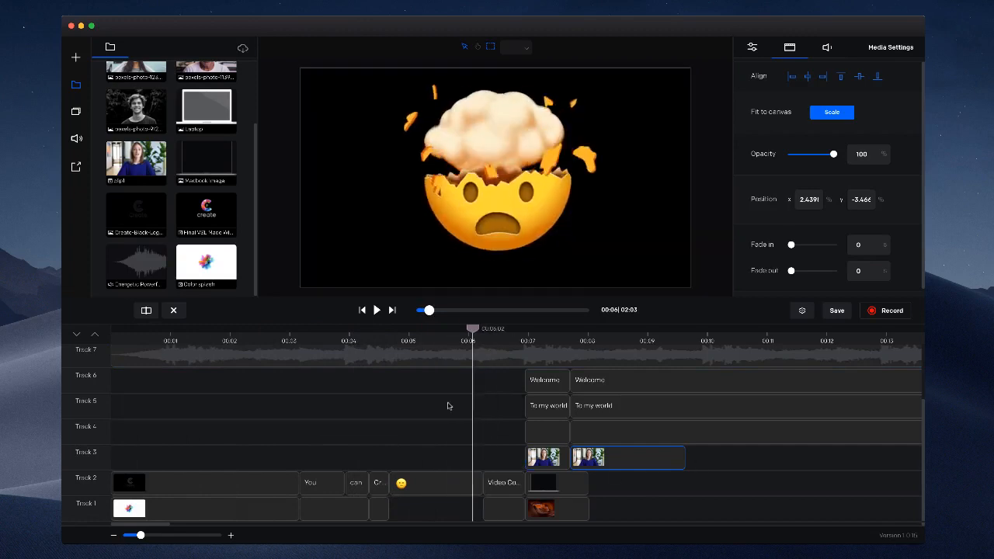